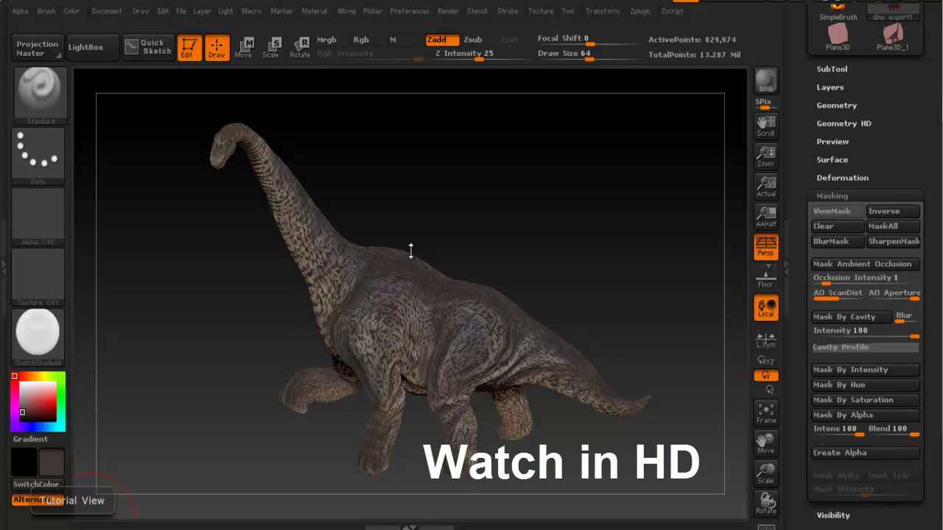
Step: Isolate the dinosaur's two eyeballs by hiding the rest of the mesh
mouse_move(433, 247)
left_mouse_down()
mouse_move(492, 234)
mouse_move(404, 234)
mouse_move(492, 255)
mouse_move(439, 246)
left_mouse_up()
mouse_move(327, 189)
right_mouse_down("alt")
mouse_move(339, 196)
mouse_move(331, 211)
mouse_move(449, 219)
right_mouse_up("alt")
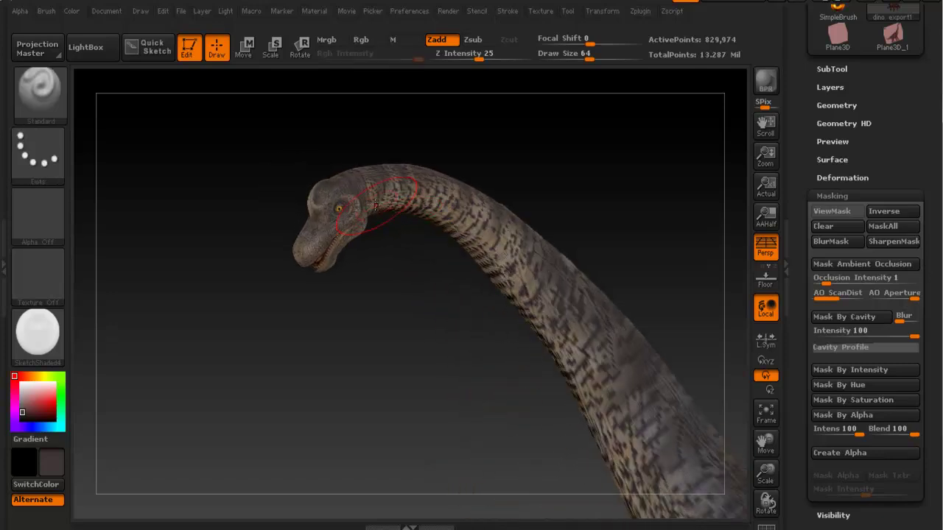
mouse_move(319, 200)
right_mouse_down("ctrl")
mouse_move(390, 221)
mouse_move(412, 244)
right_mouse_up("ctrl")
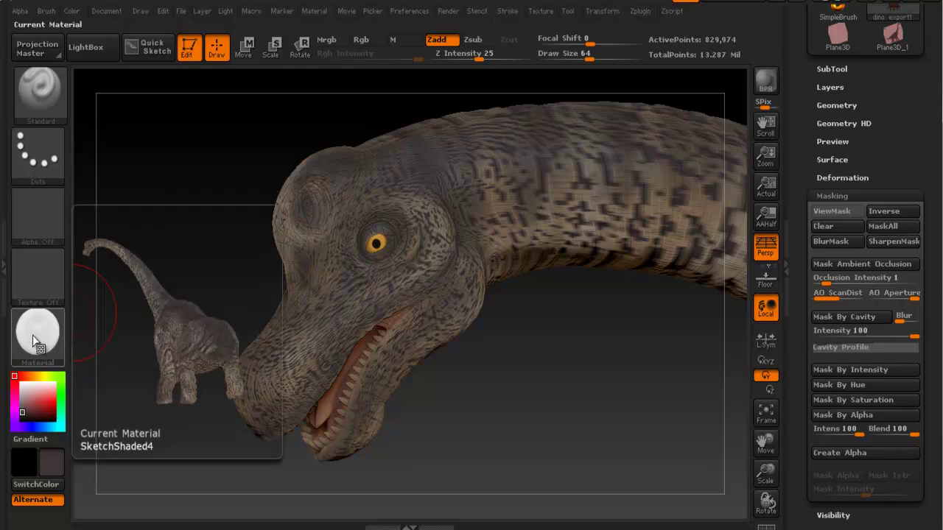
right_click_drag(315, 275, 384, 243, "ctrl")
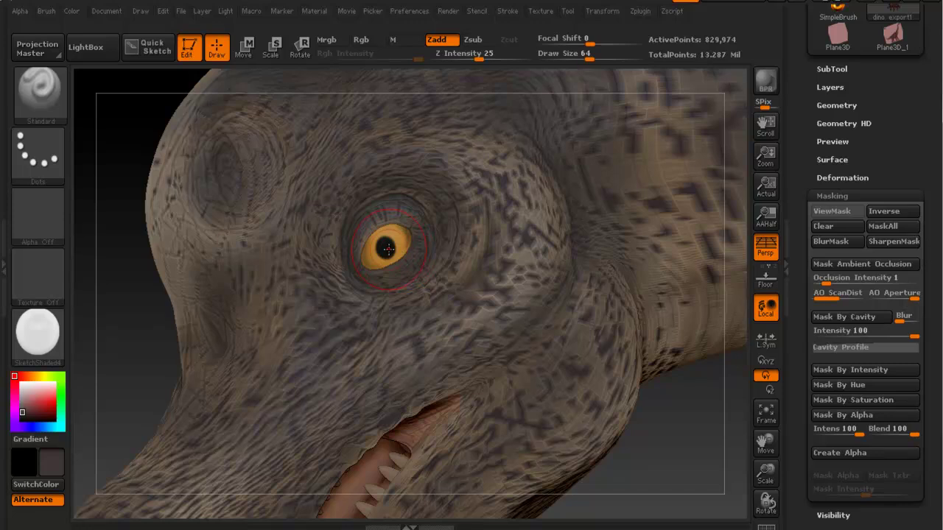
left_click(382, 240, "ctrl+shift")
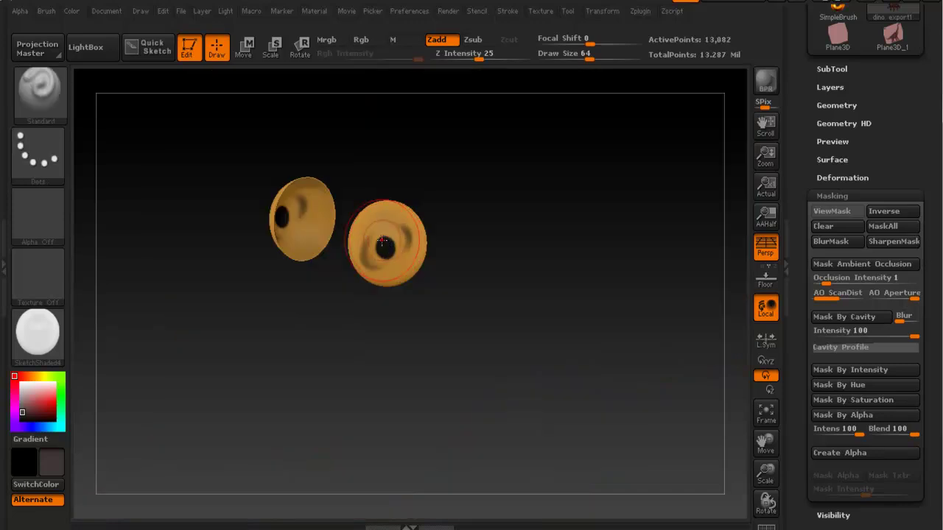
right_click_drag(383, 241, 338, 231)
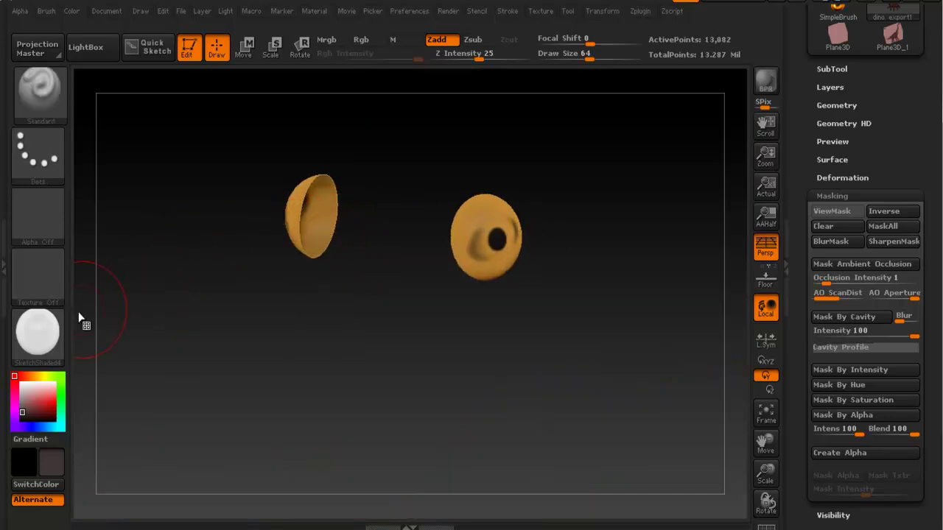
Step: Fill the isolated eyeballs with the ToyPlastic material, using only the material channel
left_click(49, 336)
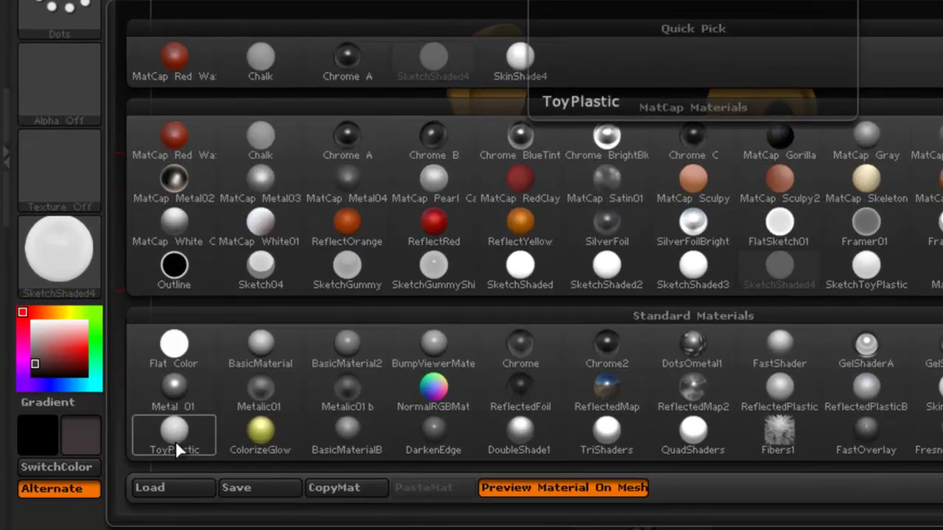
left_click(175, 441)
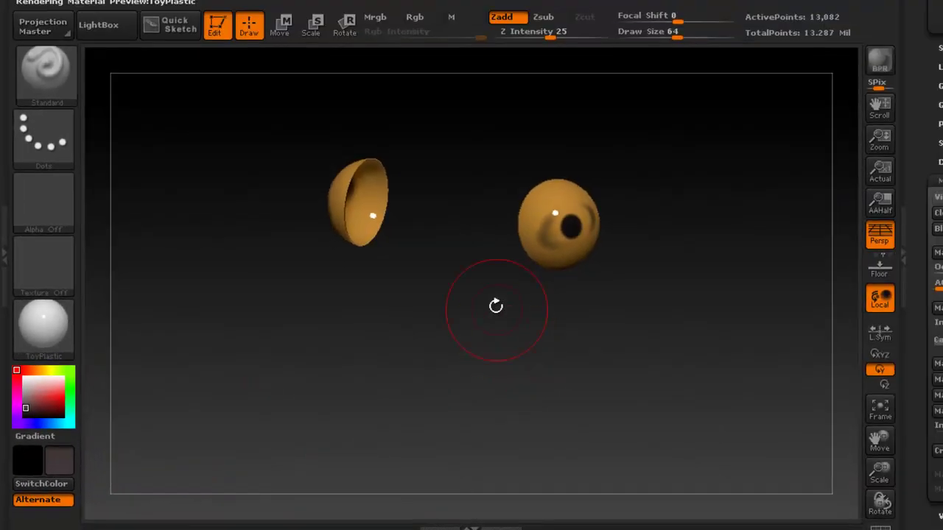
mouse_move(496, 305)
left_mouse_down()
mouse_move(535, 284)
mouse_move(488, 282)
mouse_move(486, 291)
left_mouse_up()
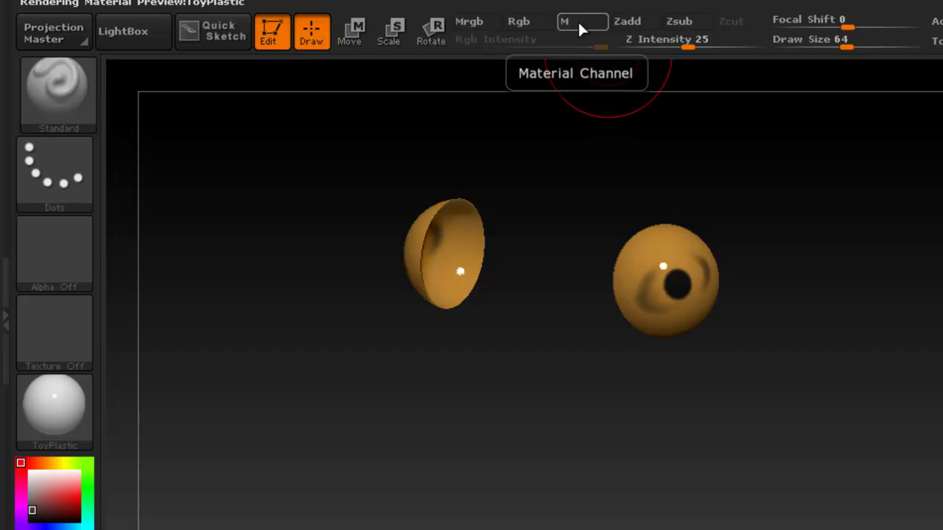
left_click(579, 23)
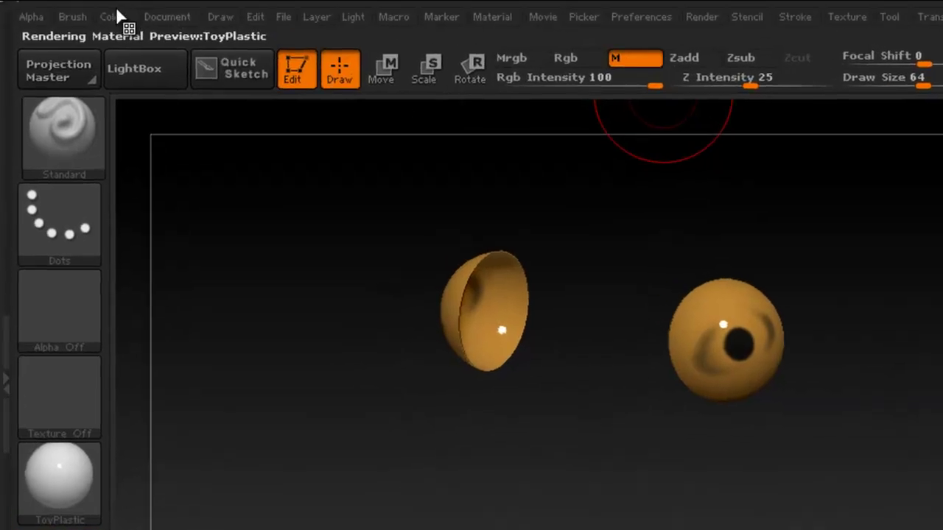
left_click(112, 17)
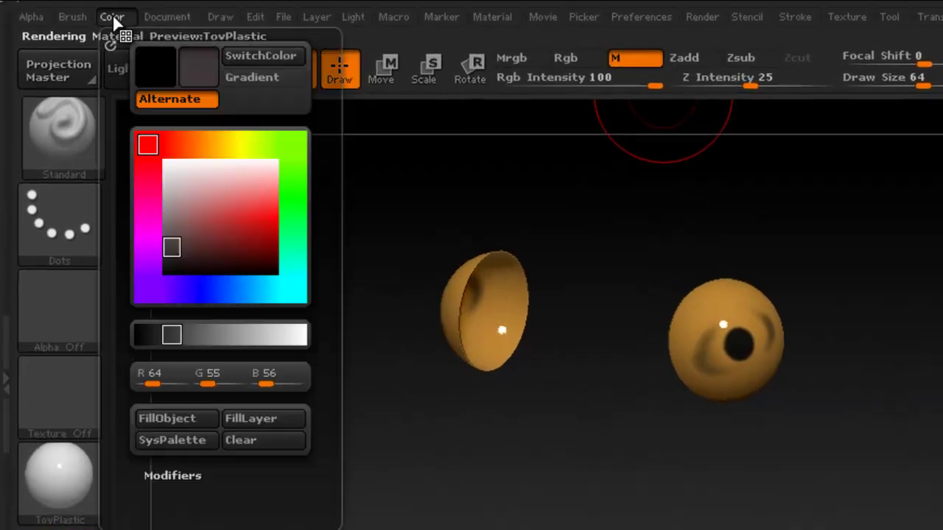
left_click(188, 418)
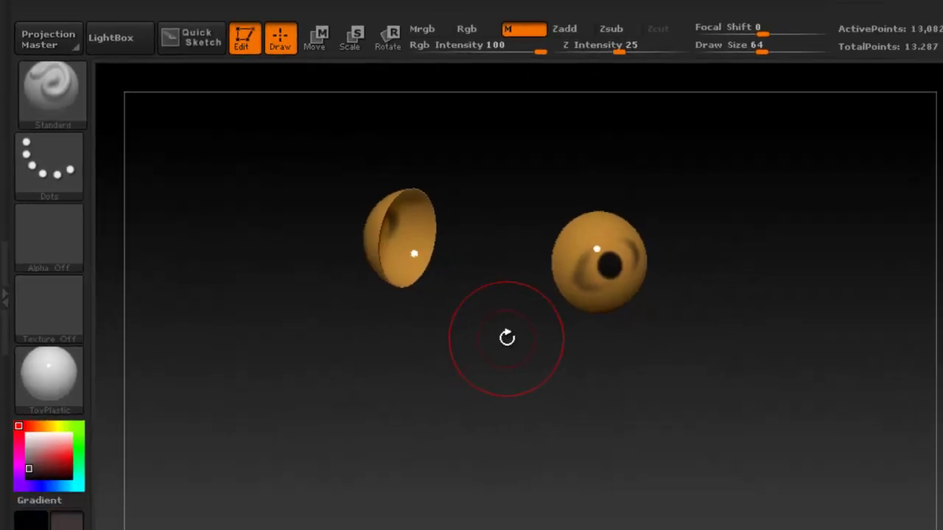
Step: Unhide the whole dinosaur and choose SkinShade4 as the current material for its skin
key("ctrl+shift")
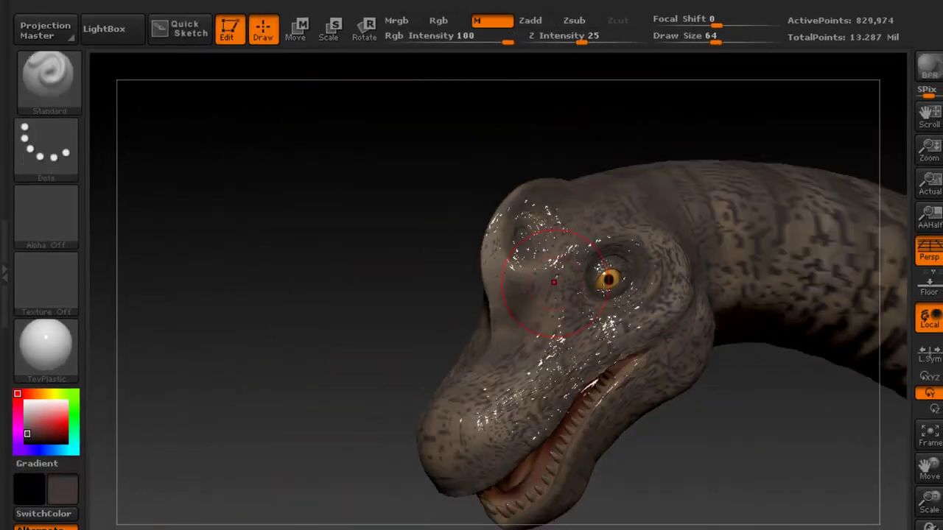
right_click_drag(771, 307, 652, 263, "alt")
left_click_drag(653, 263, 600, 270)
left_click_drag(715, 301, 666, 306)
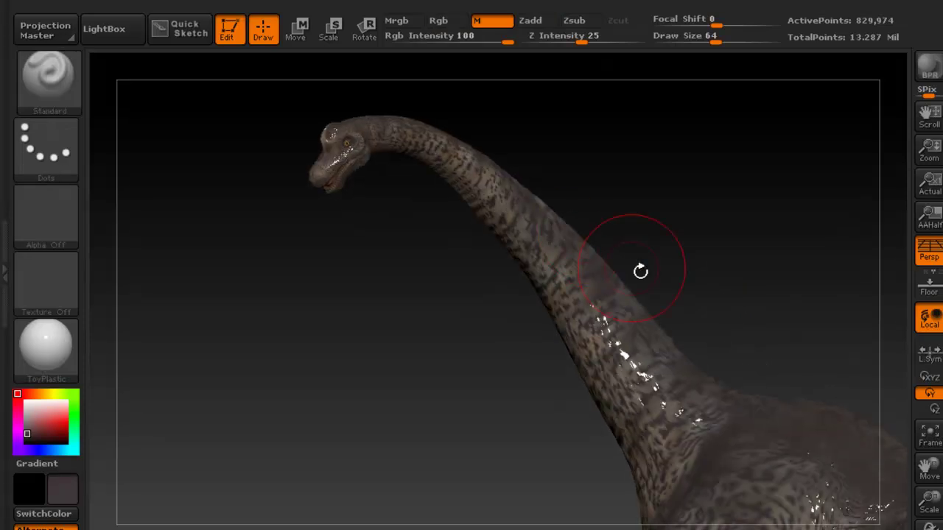
right_click_drag(640, 271, 604, 282, "ctrl")
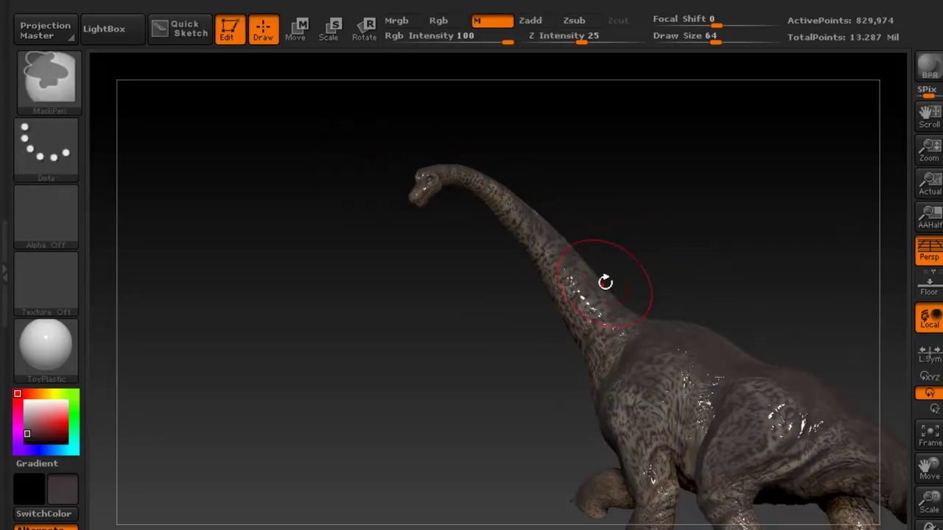
right_click_drag(672, 308, 579, 281, "alt")
left_click(62, 348)
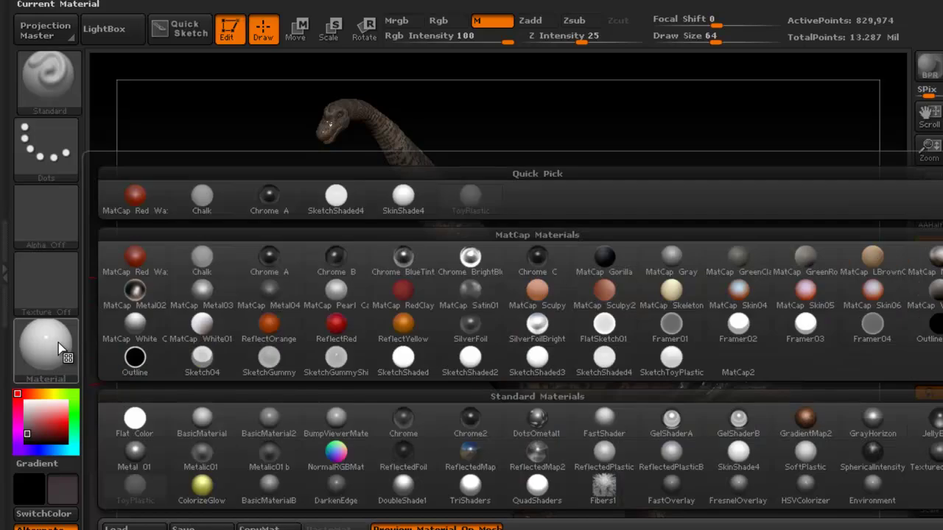
left_click(405, 204)
Step: Examine the dinosaur's head, tail and full body under the SkinShade4 material from several angles
mouse_move(462, 233)
right_mouse_down()
mouse_move(552, 231)
mouse_move(463, 225)
right_mouse_up()
right_click_drag(478, 158, 605, 314, "alt")
mouse_move(456, 268)
right_mouse_down("ctrl")
mouse_move(512, 290)
mouse_move(458, 258)
mouse_move(682, 324)
mouse_move(612, 293)
mouse_move(582, 310)
mouse_move(552, 247)
mouse_move(566, 297)
right_mouse_up("ctrl")
left_click_drag(566, 297, 560, 288)
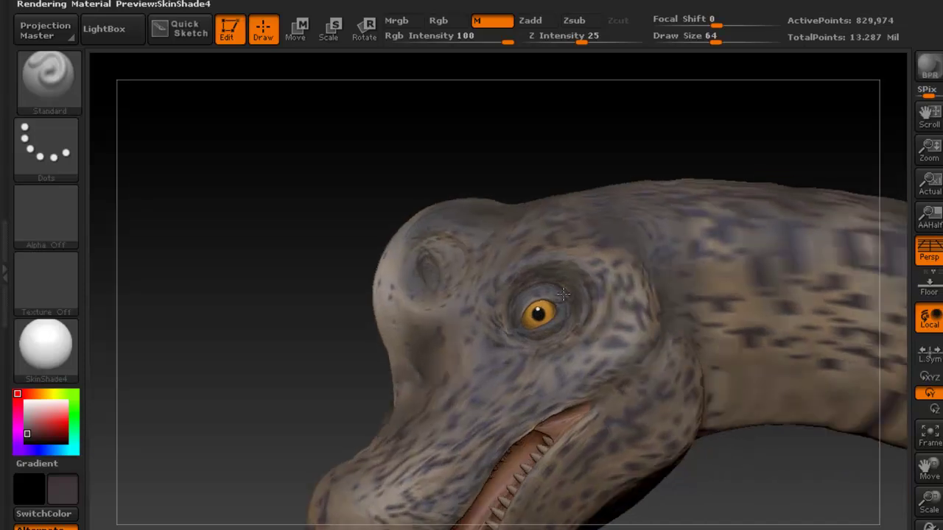
mouse_move(557, 256)
right_mouse_down()
mouse_move(585, 302)
mouse_move(717, 317)
mouse_move(476, 272)
mouse_move(476, 290)
mouse_move(512, 207)
mouse_move(704, 373)
right_mouse_up()
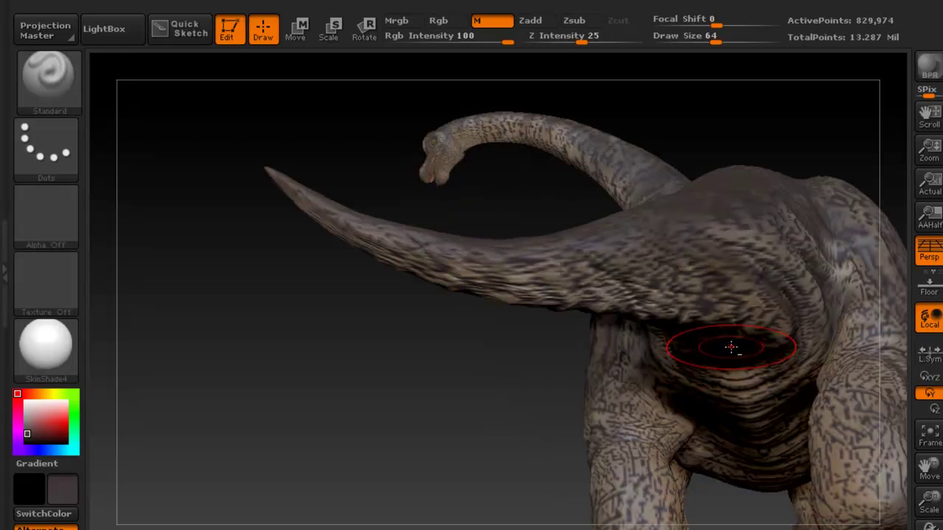
mouse_move(632, 240)
right_mouse_down()
mouse_move(688, 297)
mouse_move(663, 302)
mouse_move(445, 134)
mouse_move(555, 237)
mouse_move(625, 277)
mouse_move(570, 260)
mouse_move(587, 280)
mouse_move(594, 270)
right_mouse_up()
mouse_move(593, 270)
left_mouse_down()
mouse_move(460, 238)
mouse_move(505, 228)
mouse_move(565, 279)
mouse_move(584, 318)
mouse_move(562, 348)
left_mouse_up()
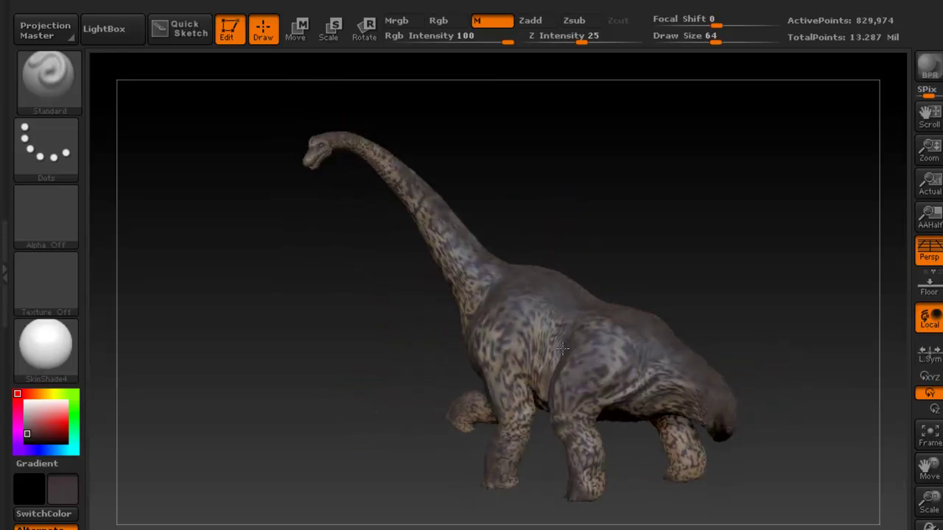
right_click_drag(595, 340, 554, 321, "alt")
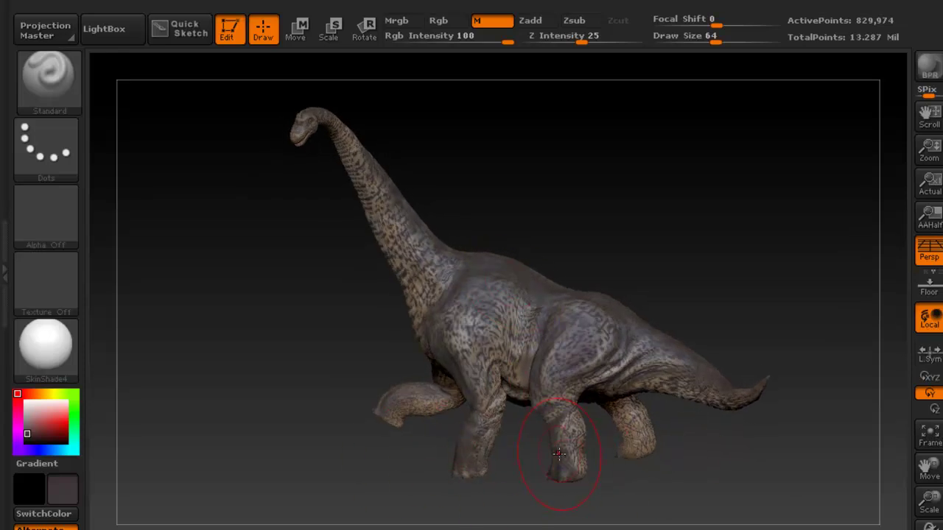
Step: Turn on the floor grid and check its elevation setting against the dinosaur's feet
left_click(905, 285)
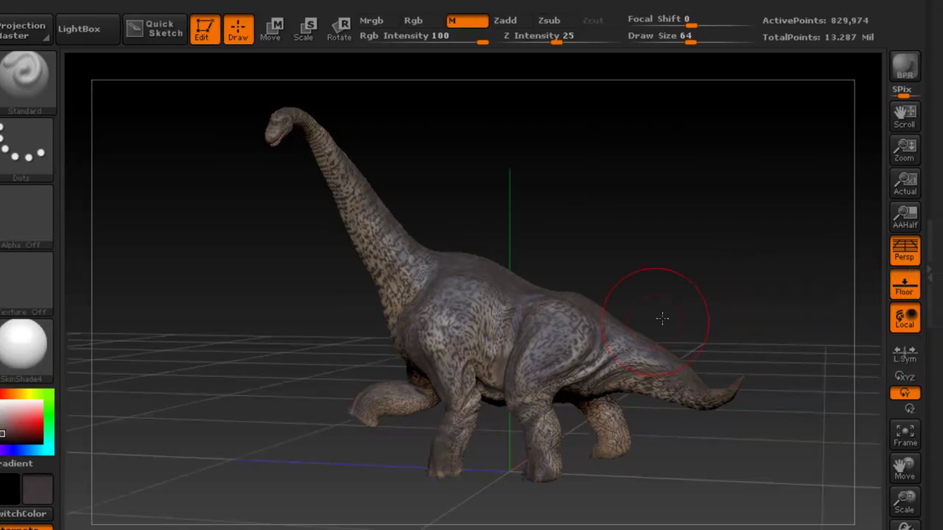
left_click_drag(660, 319, 653, 358)
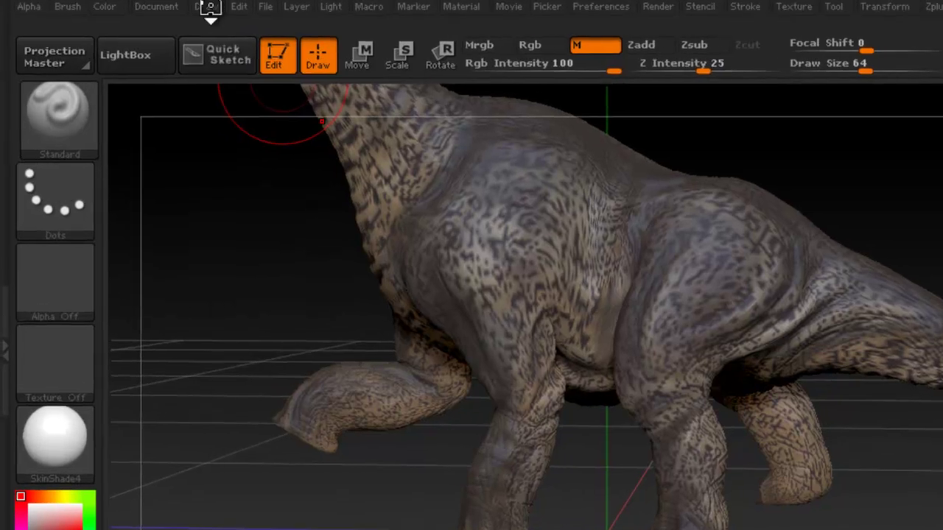
left_click(165, 11)
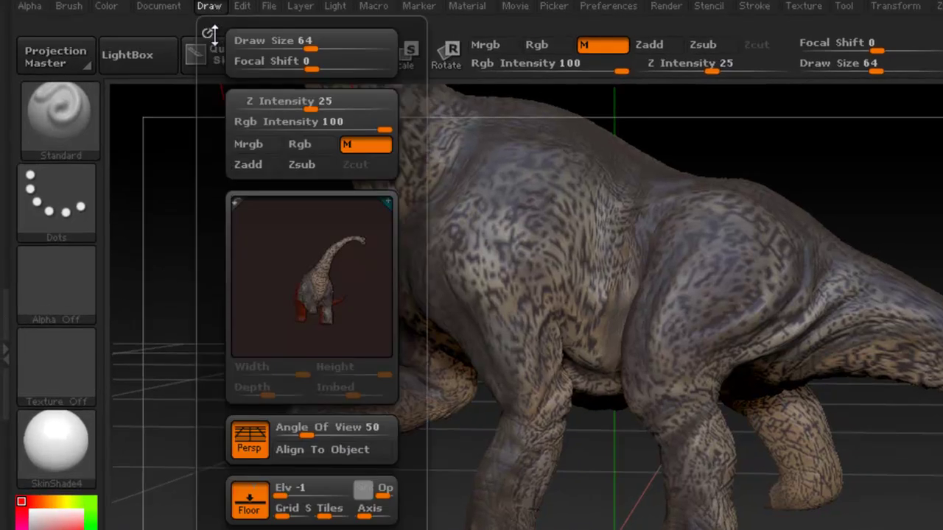
left_click(299, 491)
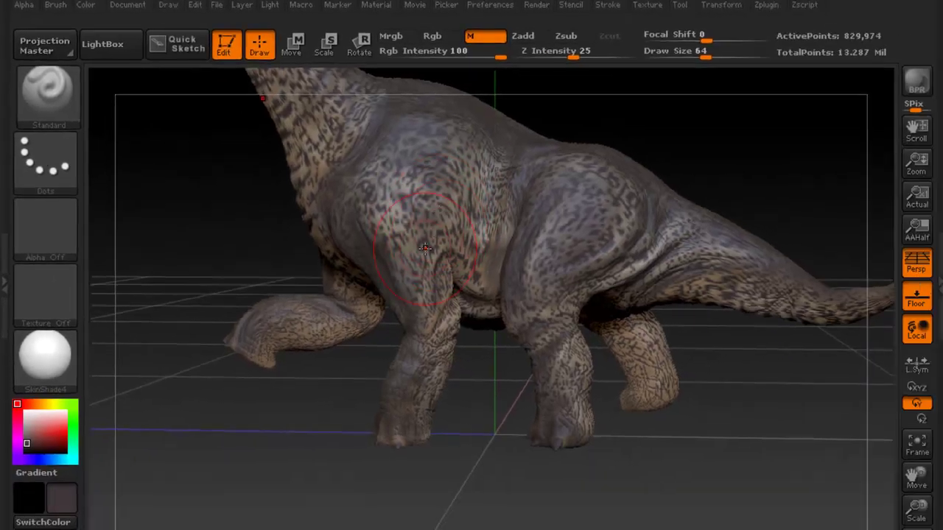
Step: Frame the whole dinosaur in a side view and raise it to its highest subdivision level
right_click_drag(539, 317, 615, 326)
mouse_move(469, 249)
right_mouse_down()
mouse_move(560, 254)
mouse_move(571, 235)
mouse_move(447, 249)
mouse_move(427, 222)
mouse_move(482, 243)
mouse_move(458, 210)
mouse_move(446, 309)
mouse_move(433, 262)
mouse_move(454, 305)
right_mouse_up()
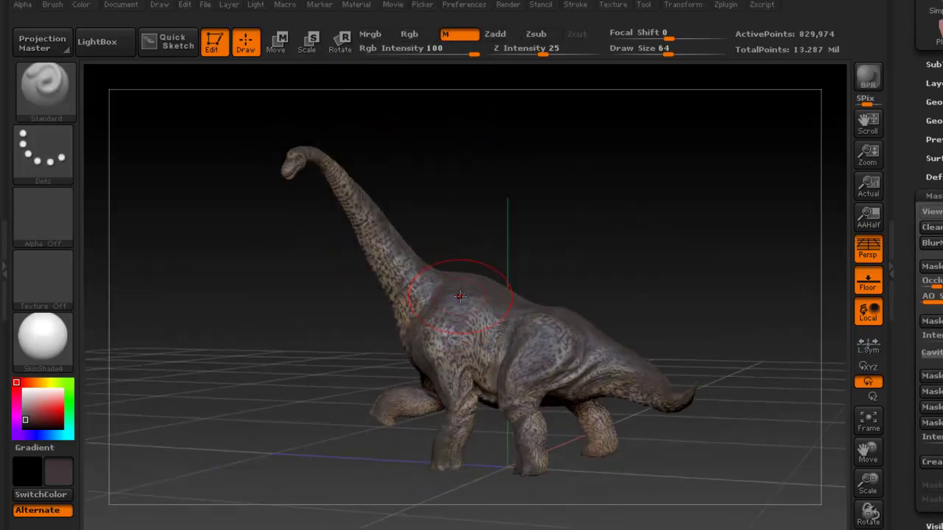
left_click_drag(512, 262, 468, 257)
right_click_drag(468, 257, 471, 276)
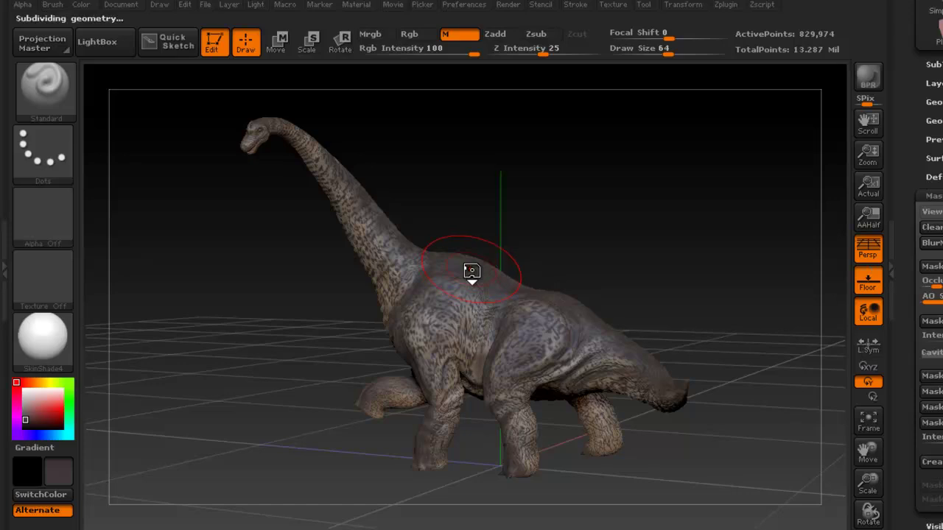
right_click_drag(471, 271, 512, 285)
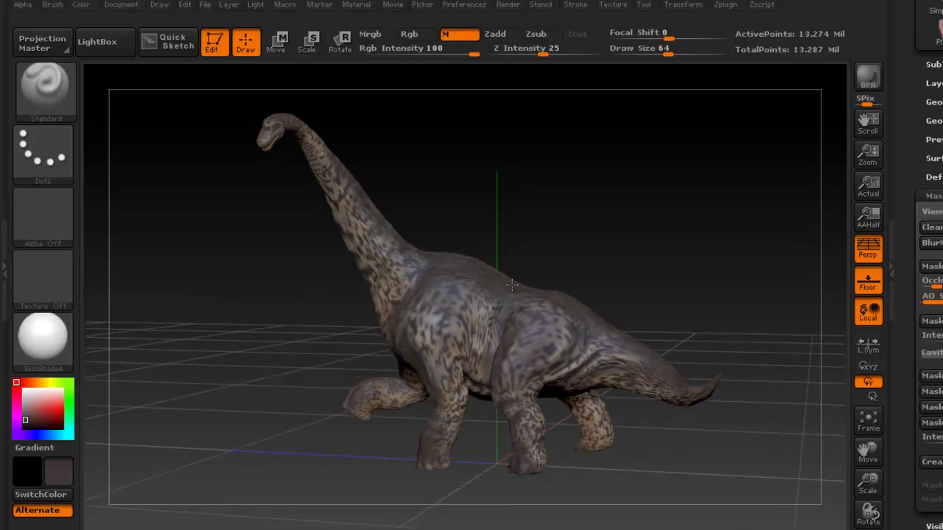
mouse_move(512, 284)
left_mouse_down()
mouse_move(538, 285)
mouse_move(523, 289)
left_mouse_up()
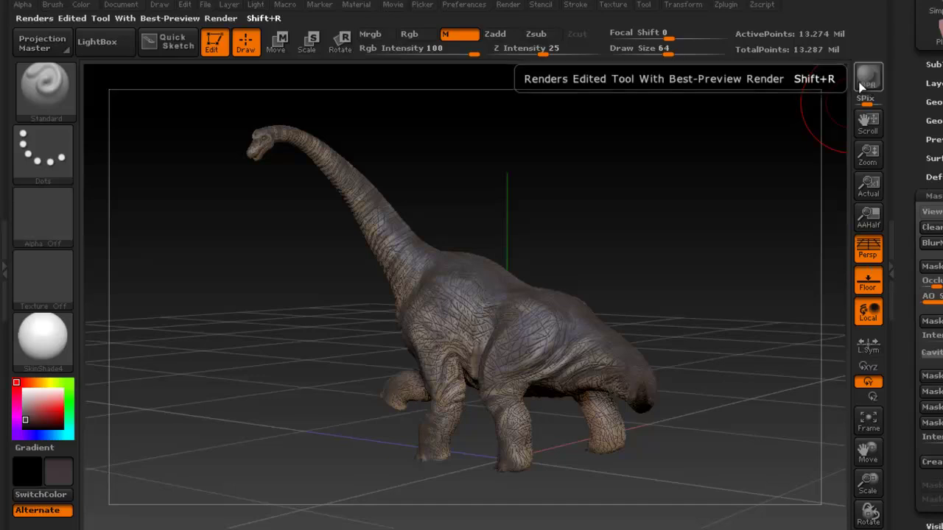
left_click(509, 6)
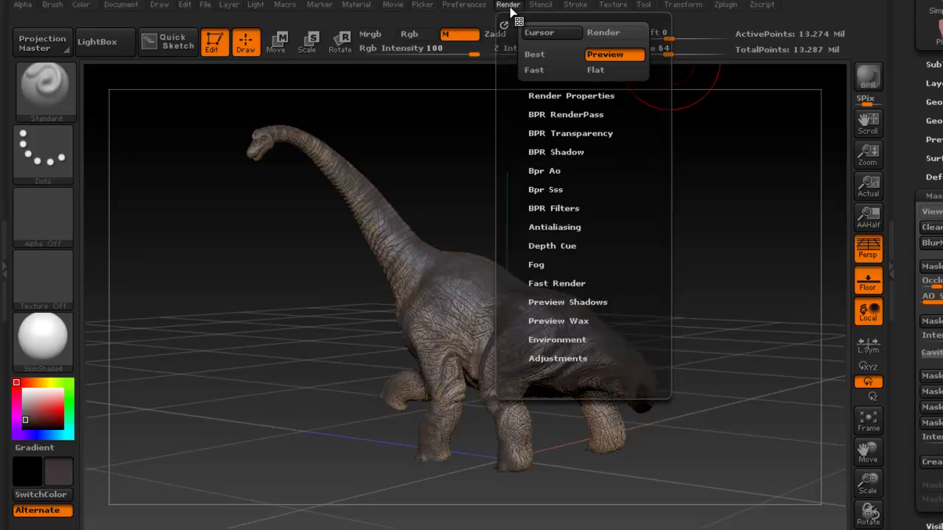
left_click(516, 9)
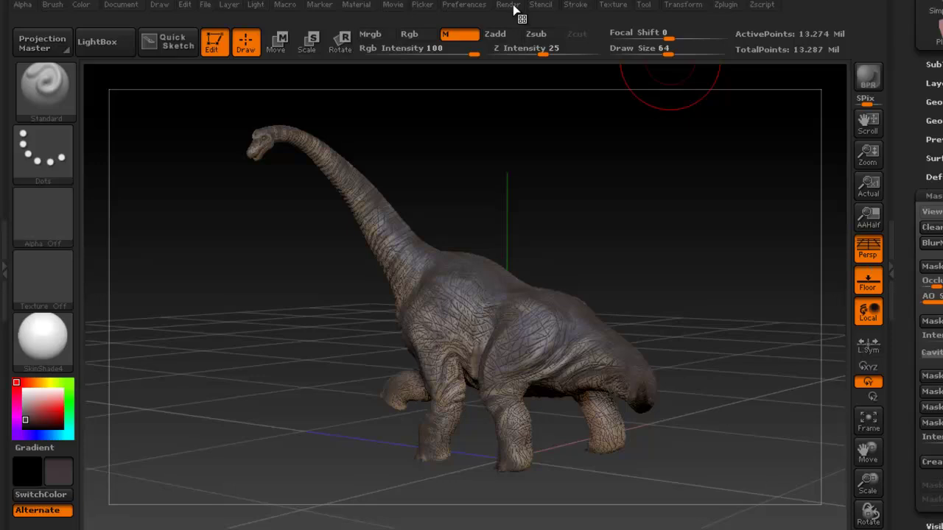
Step: Test the main light by switching it off and on, and turn on the second light
left_click(254, 6)
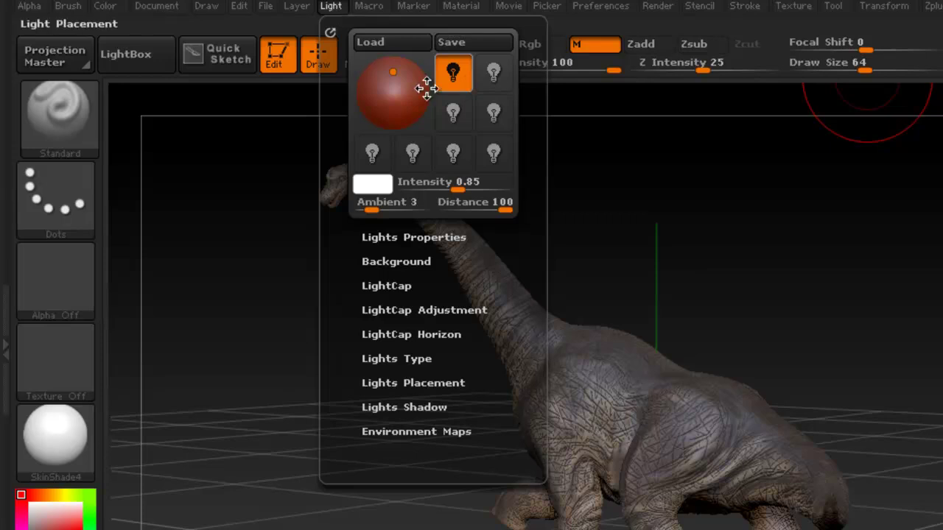
left_click(462, 72)
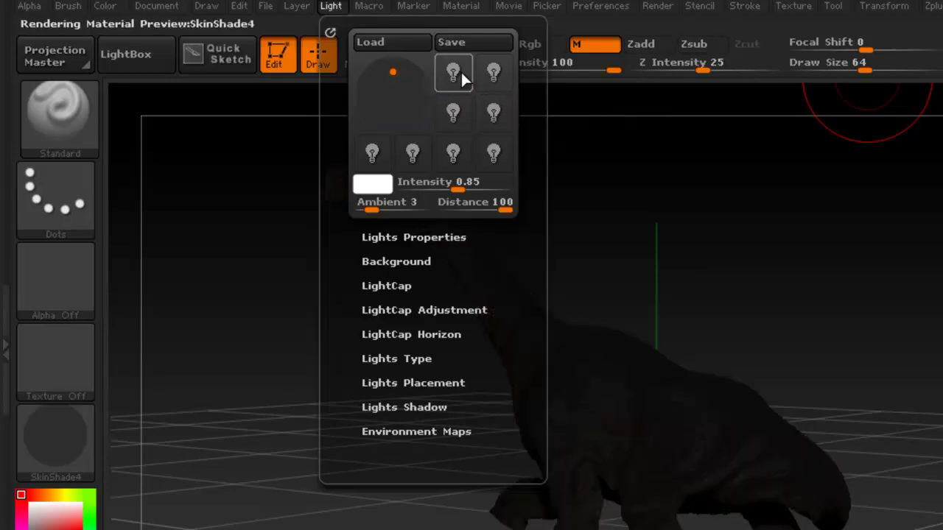
left_click(461, 72)
left_click(461, 72)
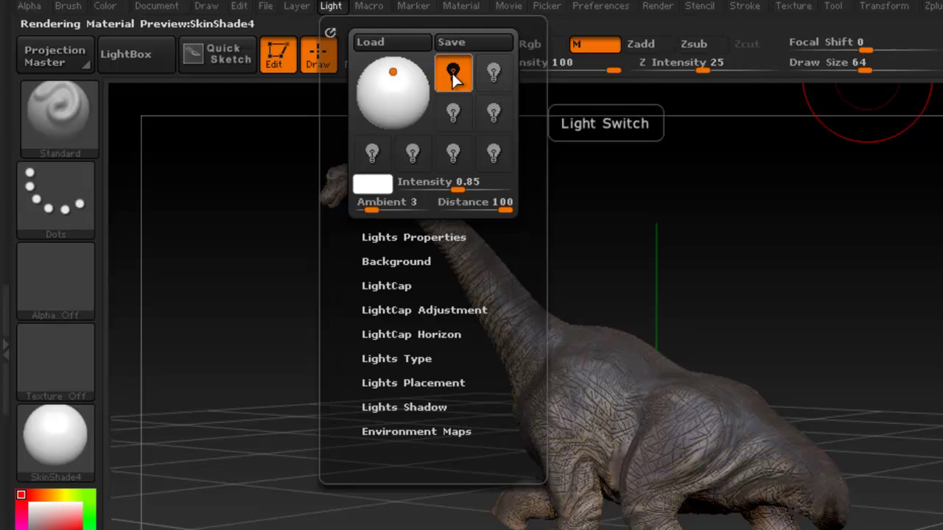
left_click(497, 71)
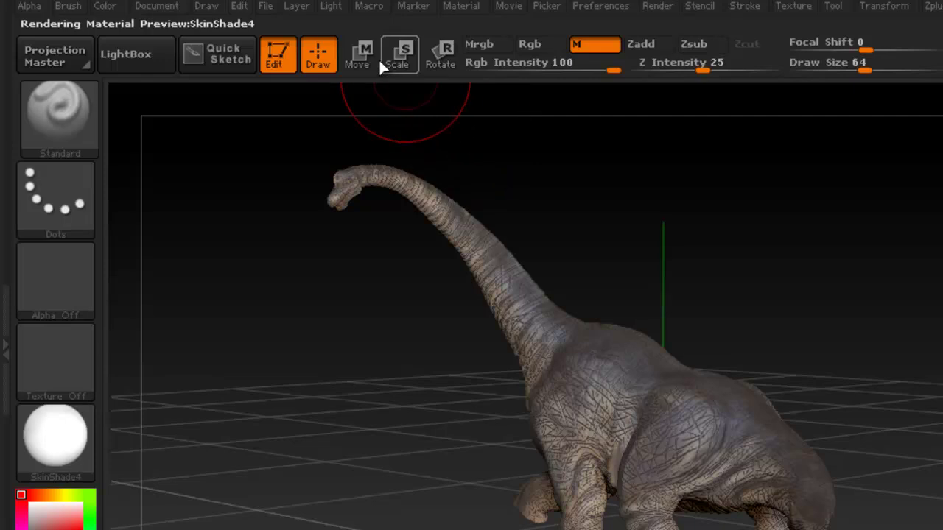
Step: Compare the first two lights' placements and nudge the second light slightly along the lower edge of the light sphere
left_click(331, 6)
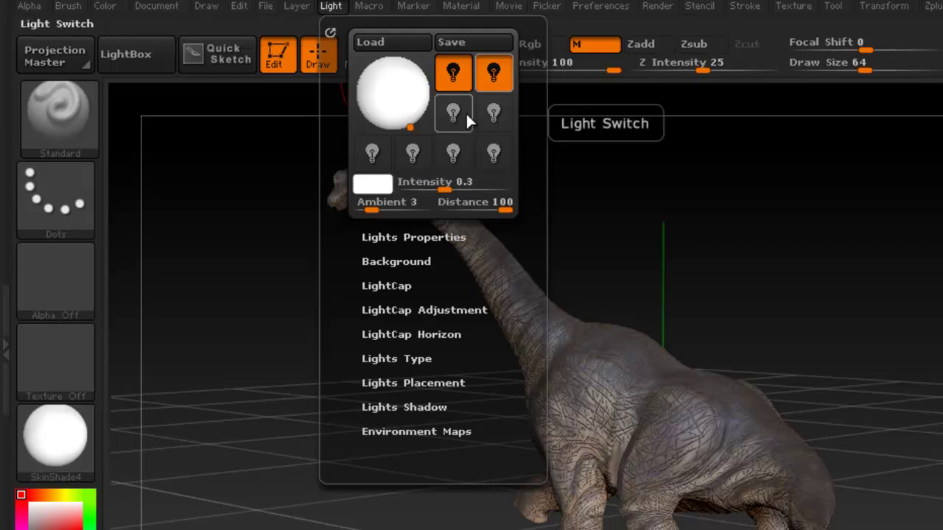
left_click(452, 74)
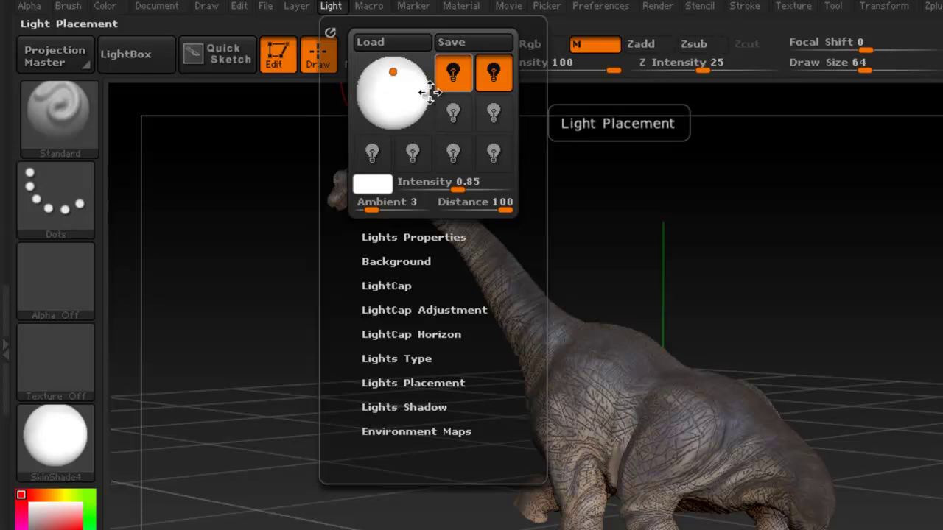
left_click(498, 78)
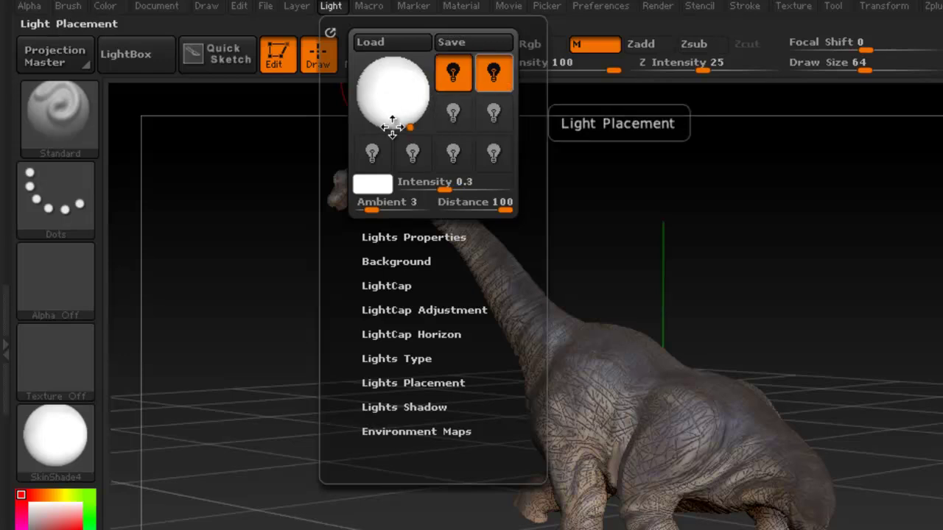
left_click_drag(410, 127, 402, 125)
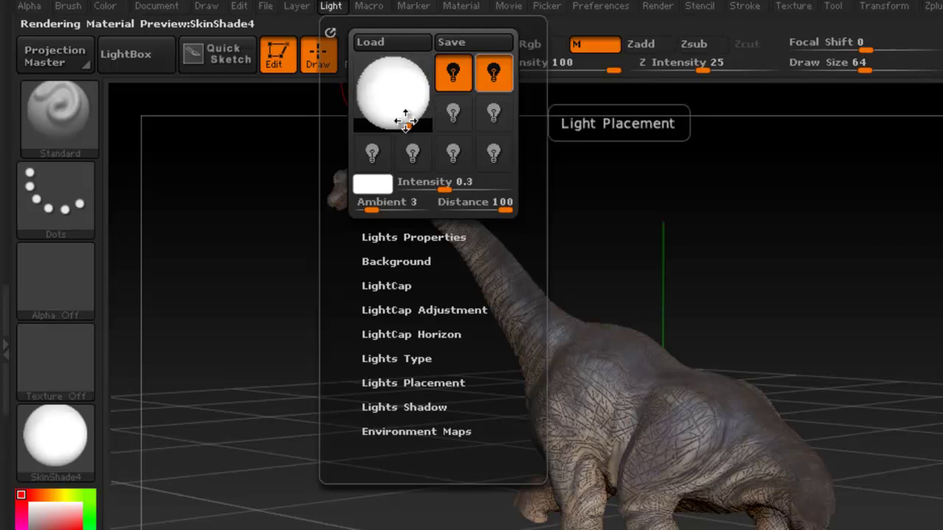
left_click(461, 68)
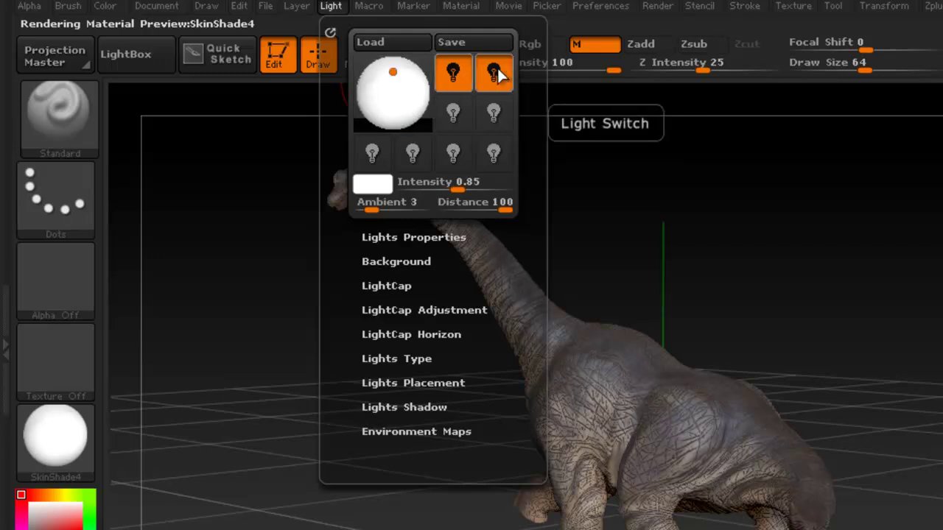
left_click(495, 71)
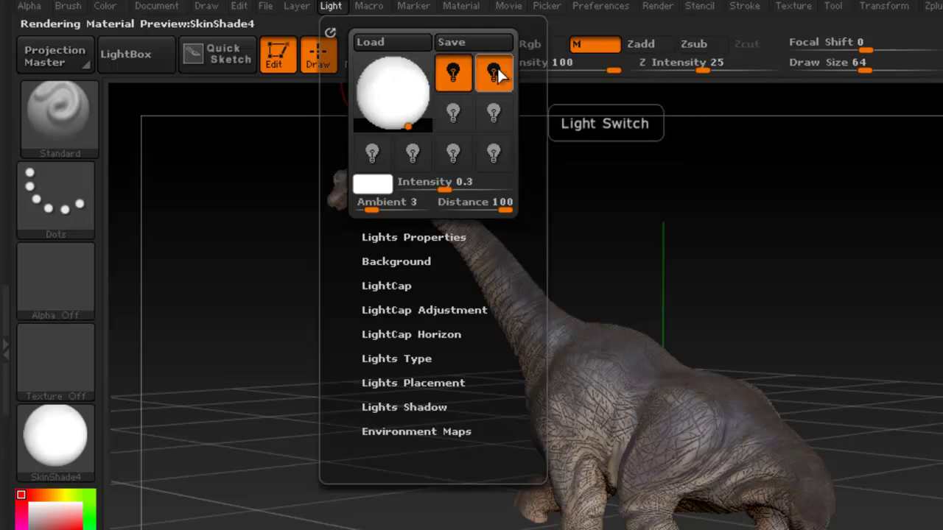
Step: Turn on the third light, set its intensity to 0.7289 and shift its placement from the sphere's centre towards the dinosaur's head side
left_click(451, 114)
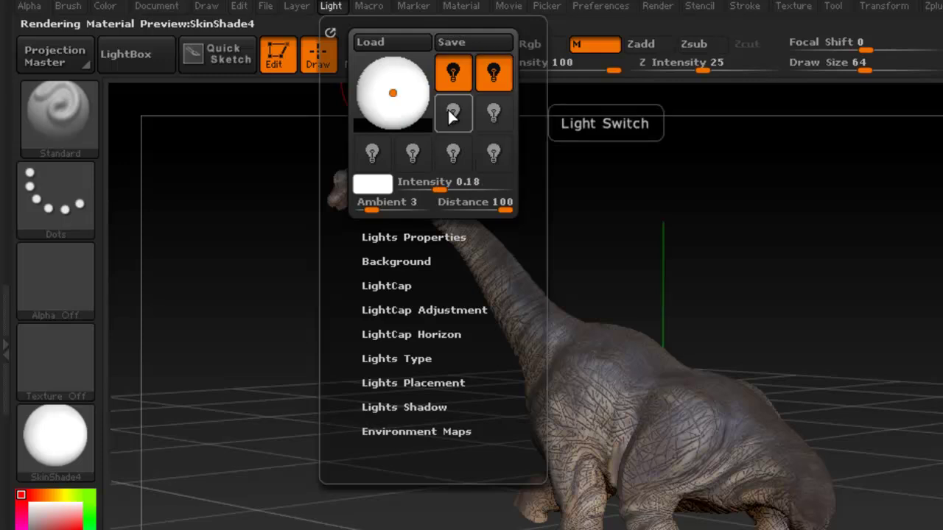
left_click(450, 117)
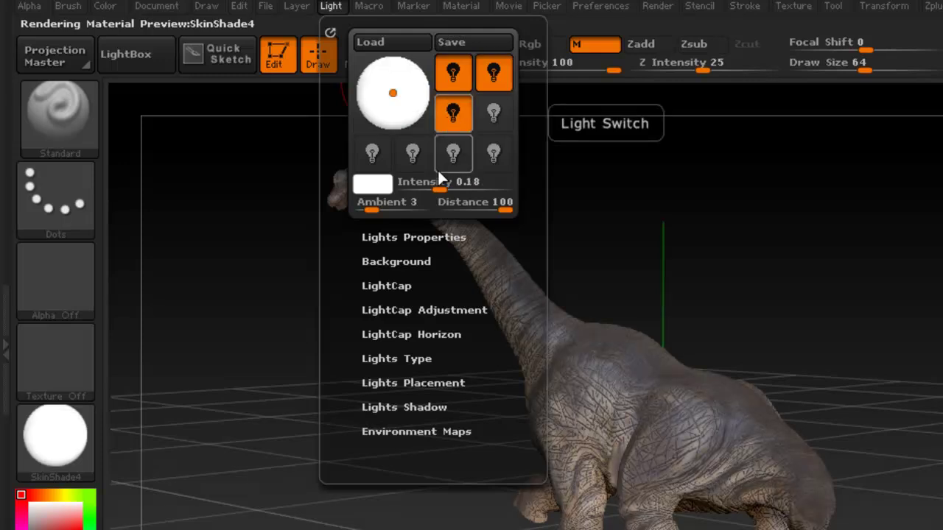
left_click_drag(453, 182, 454, 186)
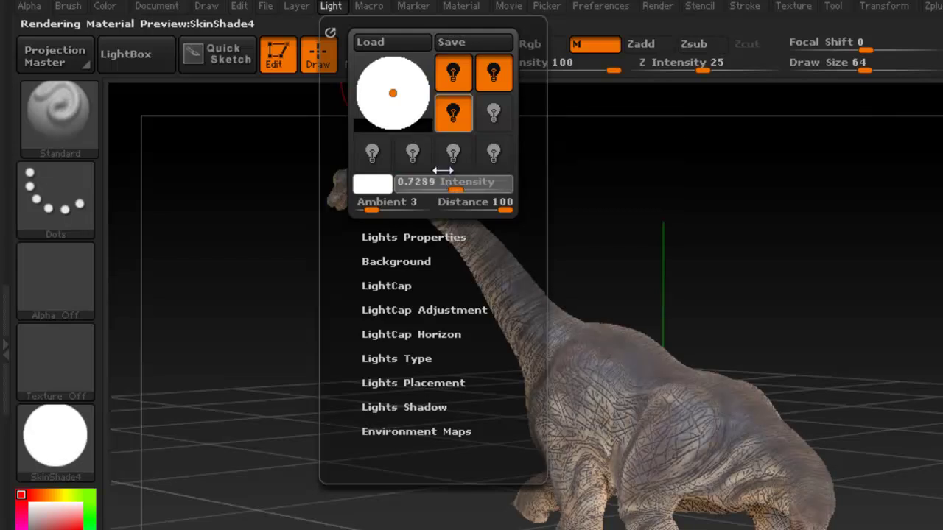
mouse_move(393, 93)
left_mouse_down()
mouse_move(382, 72)
mouse_move(368, 90)
mouse_move(412, 77)
mouse_move(384, 82)
mouse_move(401, 73)
mouse_move(388, 101)
mouse_move(406, 103)
mouse_move(407, 95)
mouse_move(374, 92)
mouse_move(380, 85)
mouse_move(378, 94)
left_mouse_up()
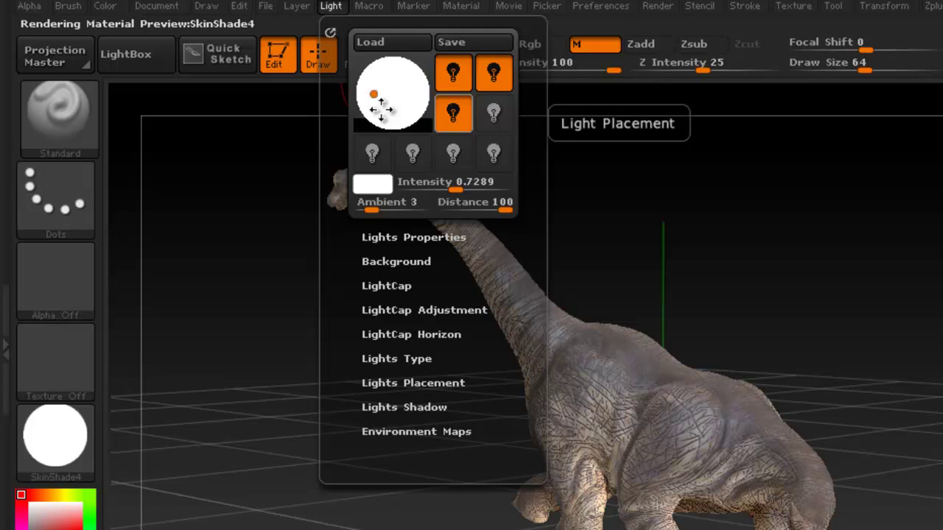
Step: Set the third light's color to a pale warm yellow
left_click(374, 186)
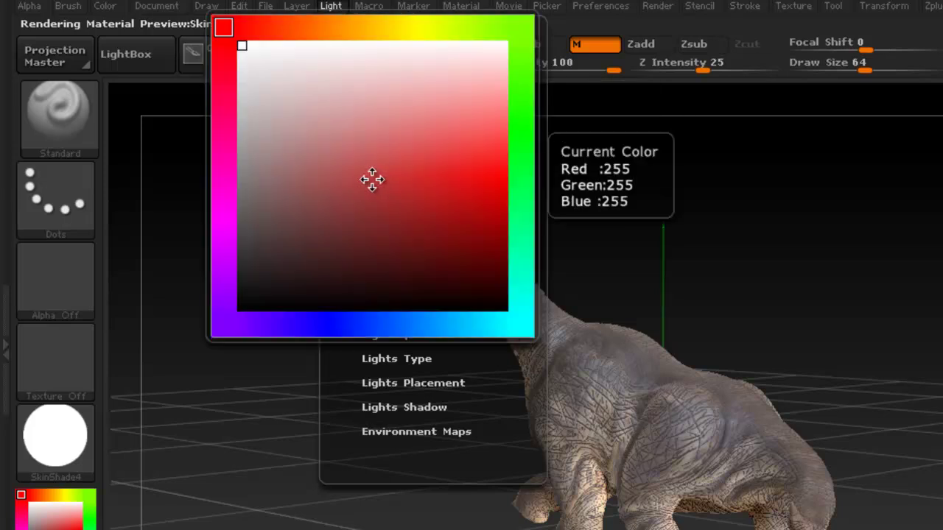
left_click(363, 30)
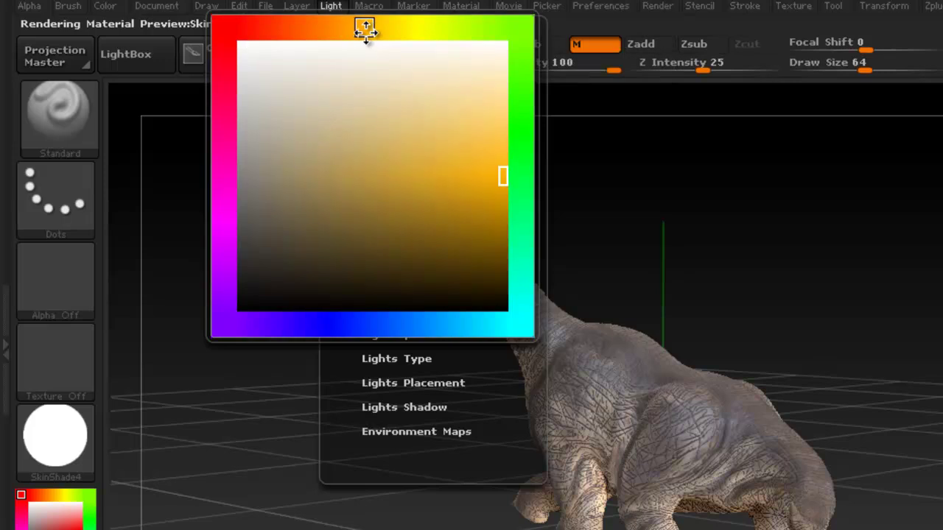
left_click(279, 98)
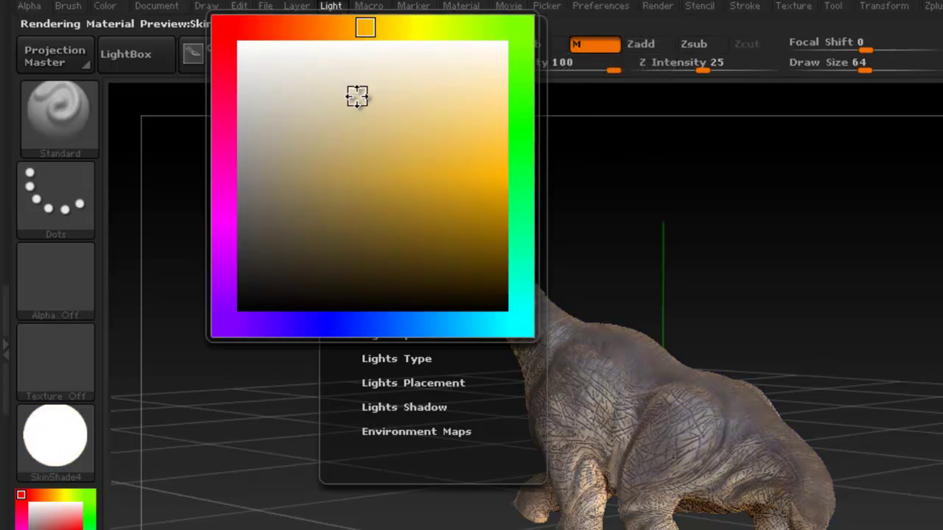
left_click_drag(363, 112, 399, 120)
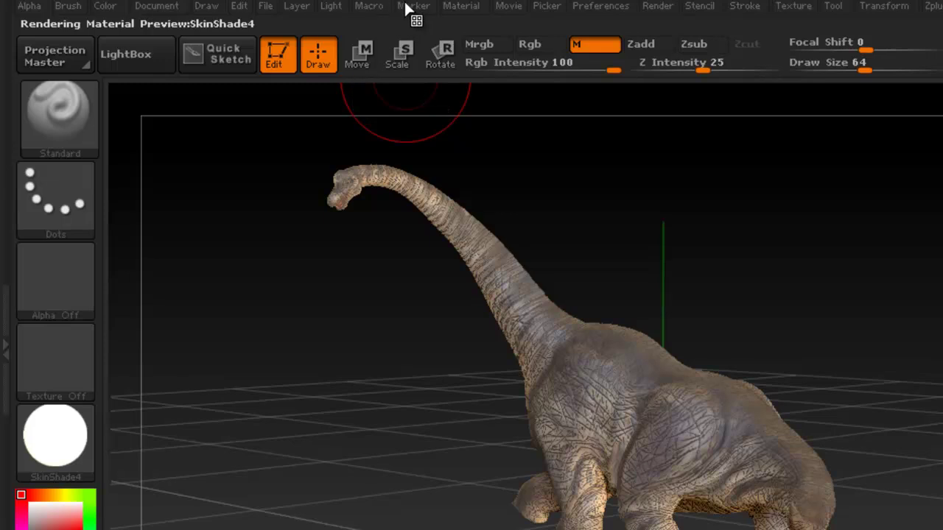
Step: Try the third light at intensity 2.7702, flipping its placement between the front and back of the dinosaur
left_click(331, 6)
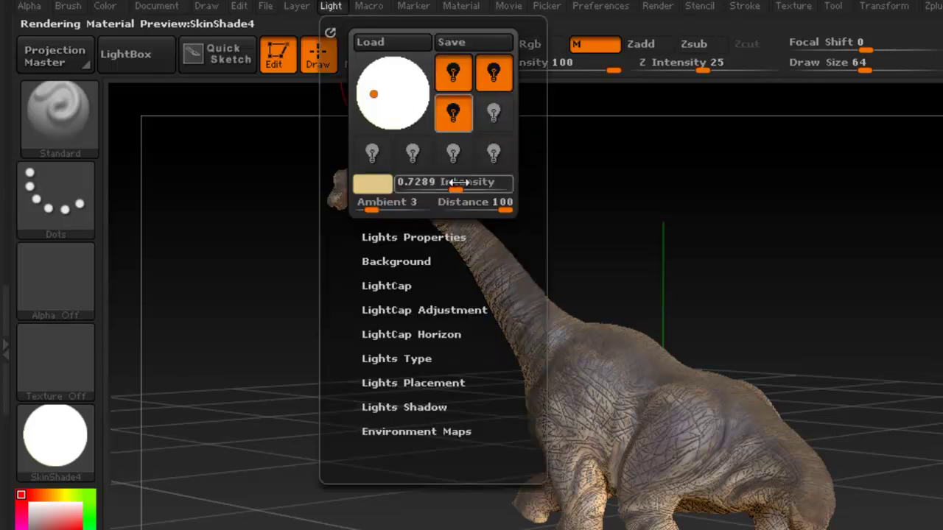
left_click_drag(448, 186, 483, 187)
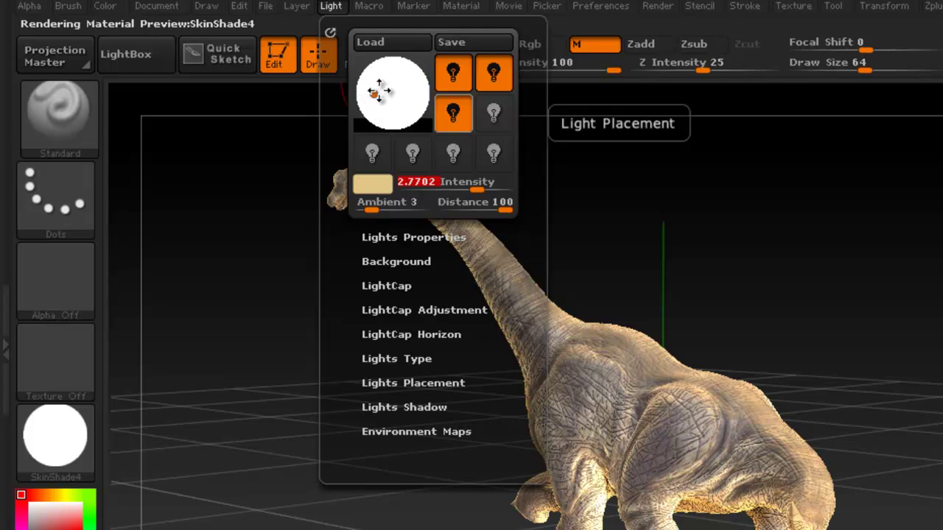
left_click(373, 94)
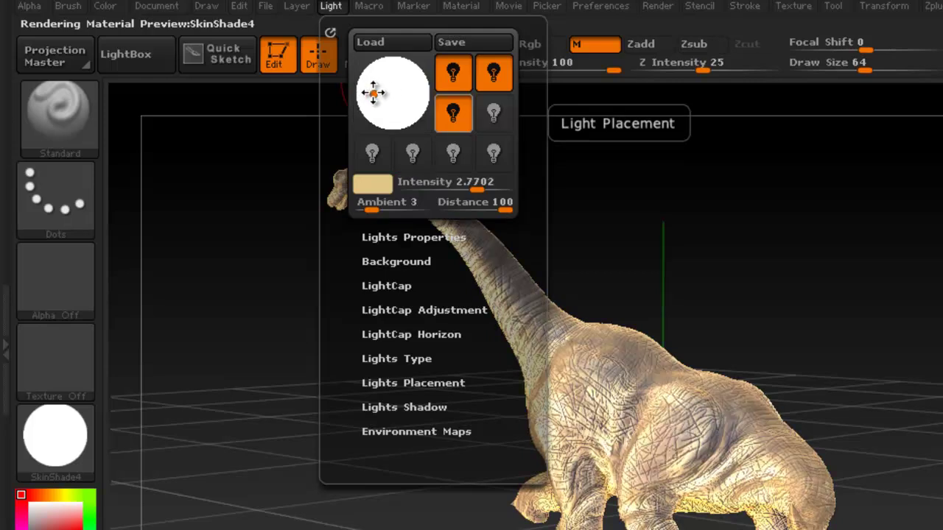
left_click(373, 94)
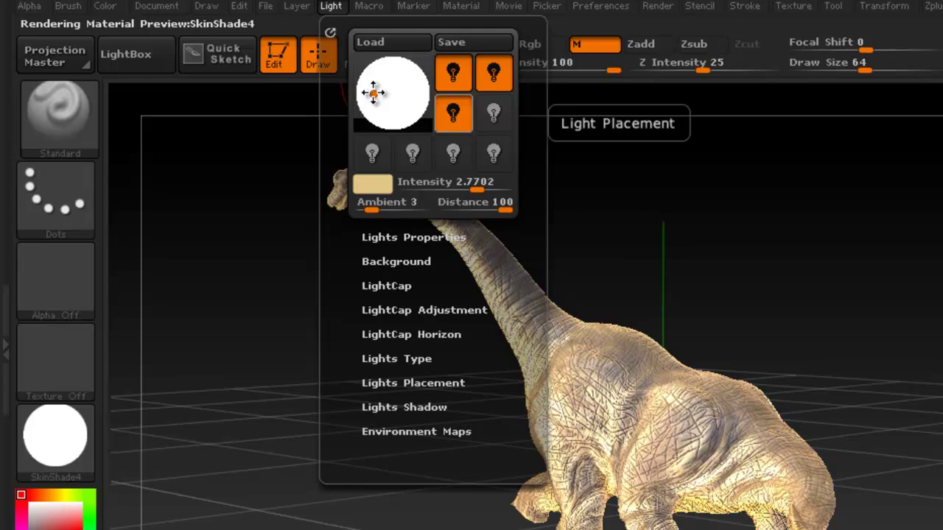
left_click(373, 93)
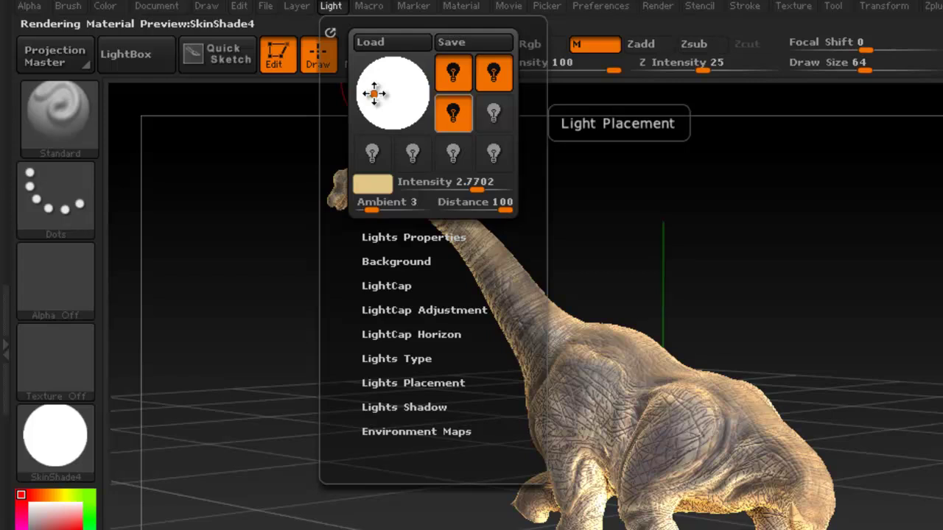
Step: Set the third light's intensity to 1.0454
left_click_drag(479, 183, 452, 185)
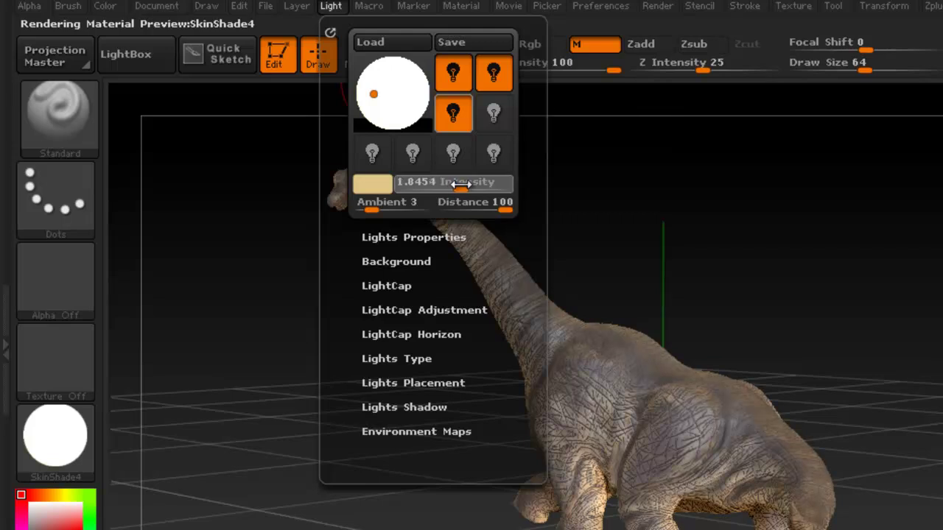
left_click(461, 185)
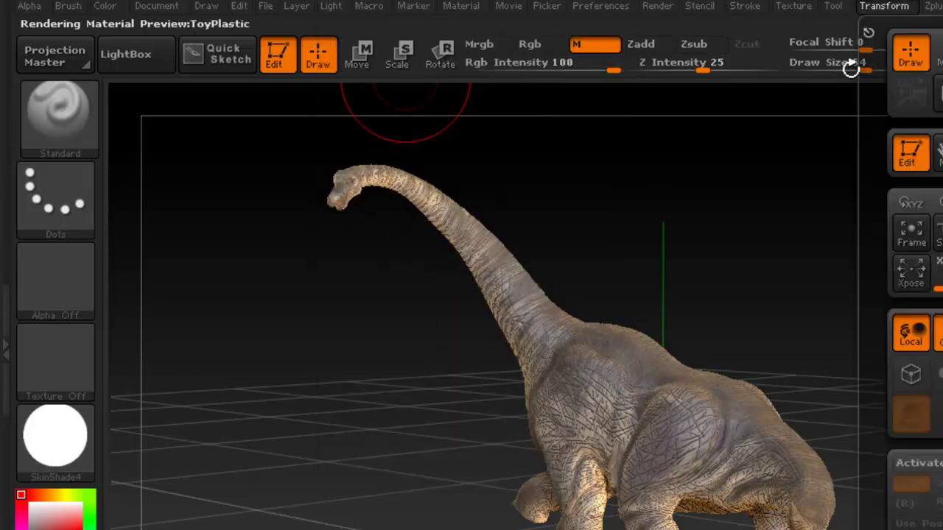
left_click_drag(714, 341, 734, 347)
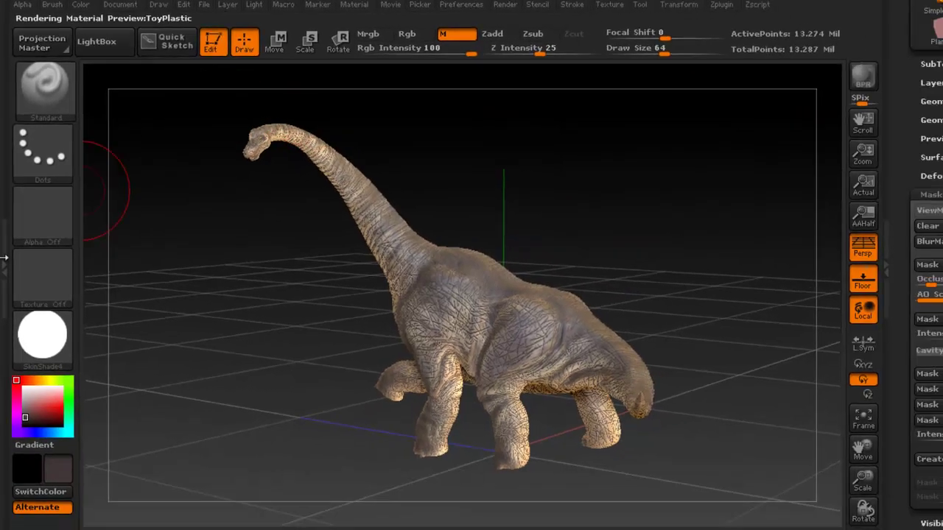
Step: Dock the Render palette in the side tray below the Material palette
left_click(5, 257)
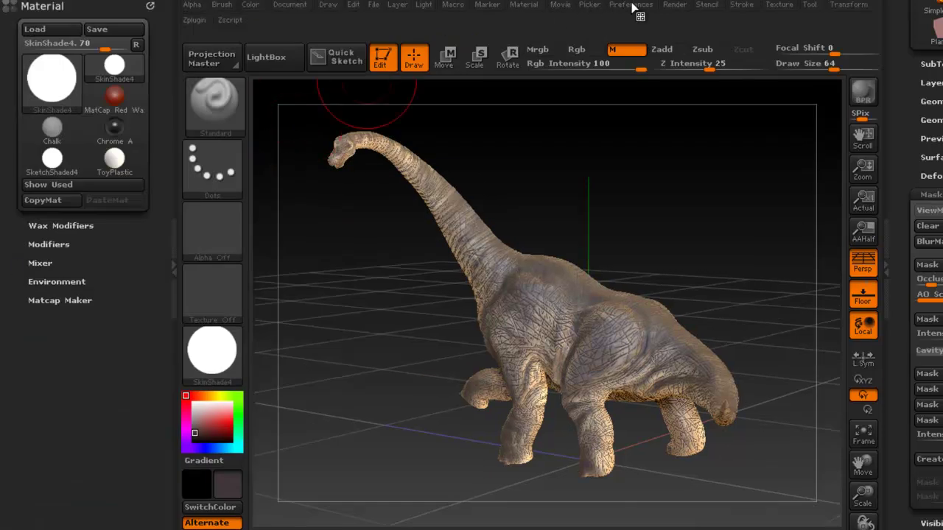
left_click(674, 5)
left_click_drag(670, 24, 68, 353)
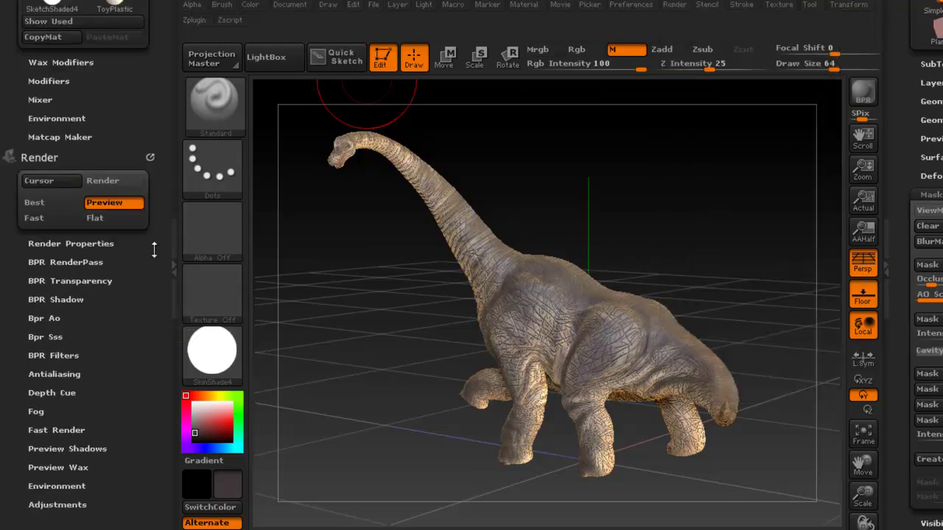
left_click(890, 233)
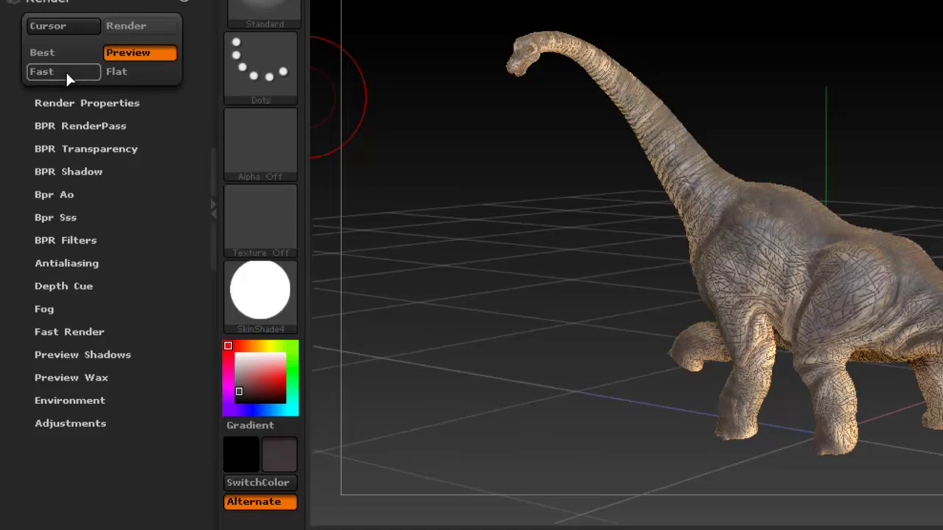
Step: Try the Flat renderer on the dinosaur and switch back to the Preview renderer
left_click(116, 71)
left_click(123, 78)
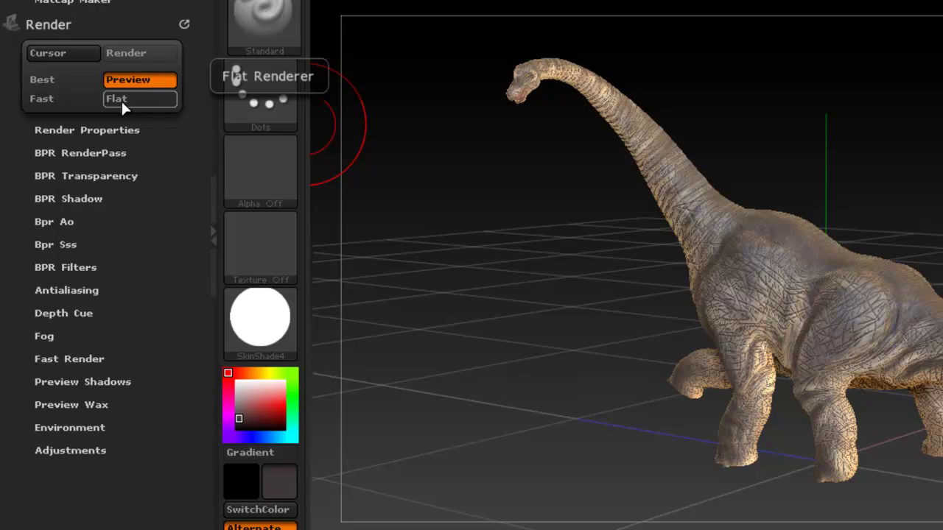
left_click(121, 99)
left_click(132, 82)
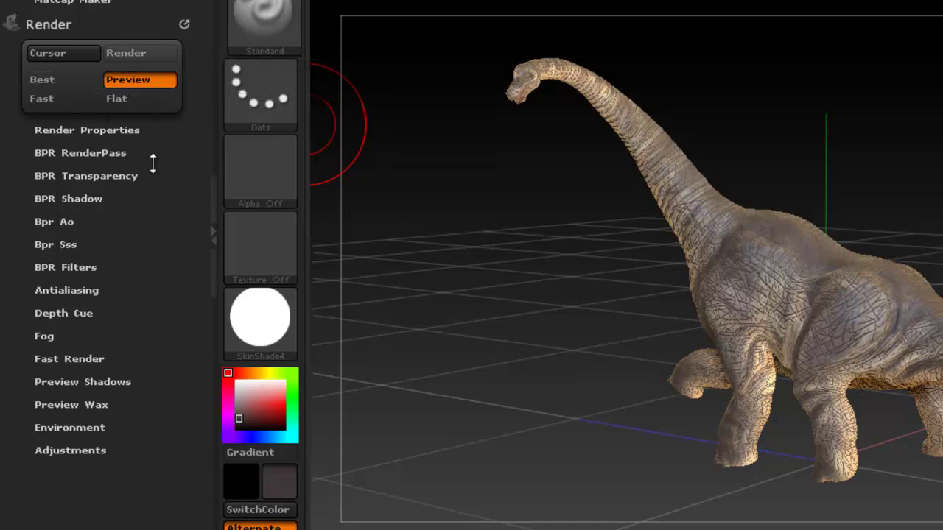
Step: Expand the Render Properties and review the first light's settings
left_click_drag(183, 156, 193, 107)
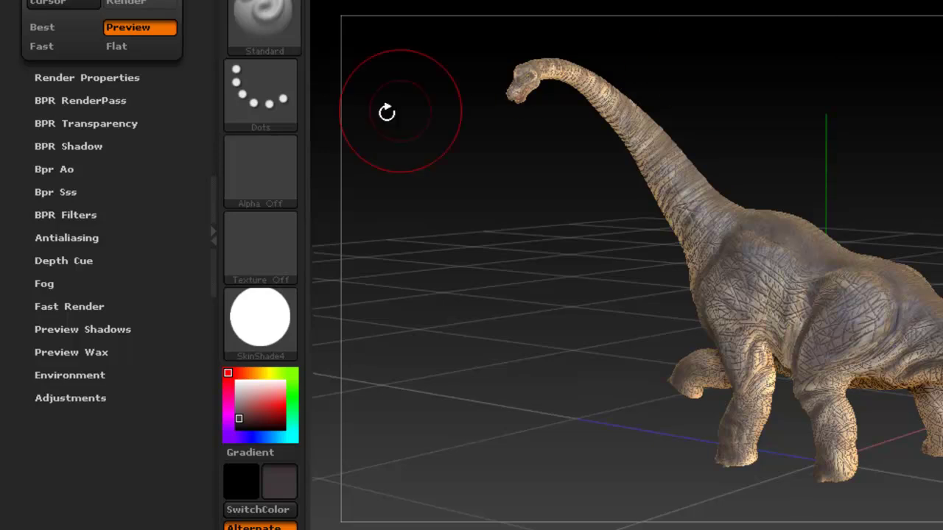
left_click(73, 78)
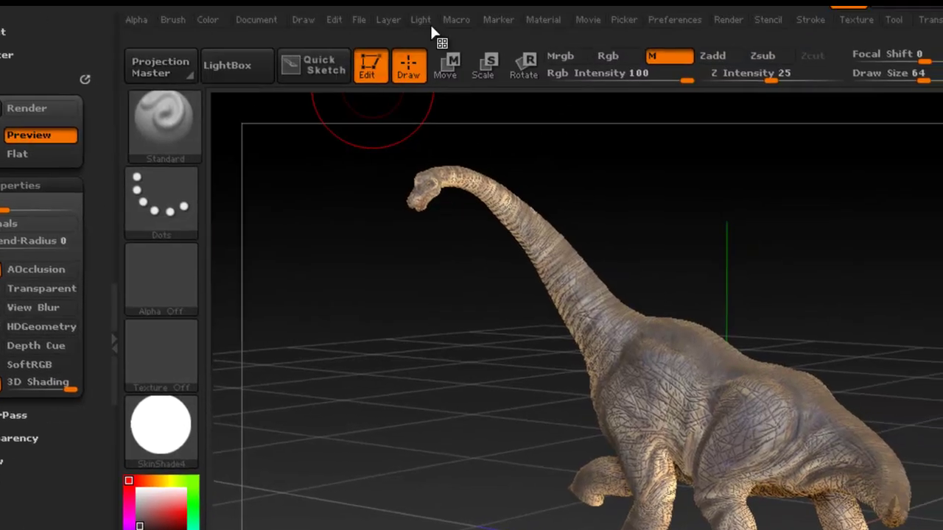
left_click(433, 31)
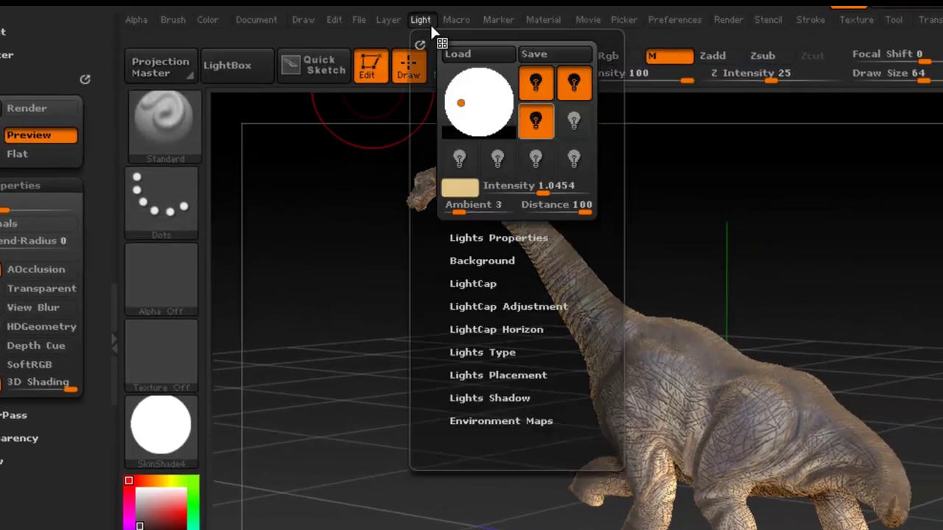
left_click(548, 86)
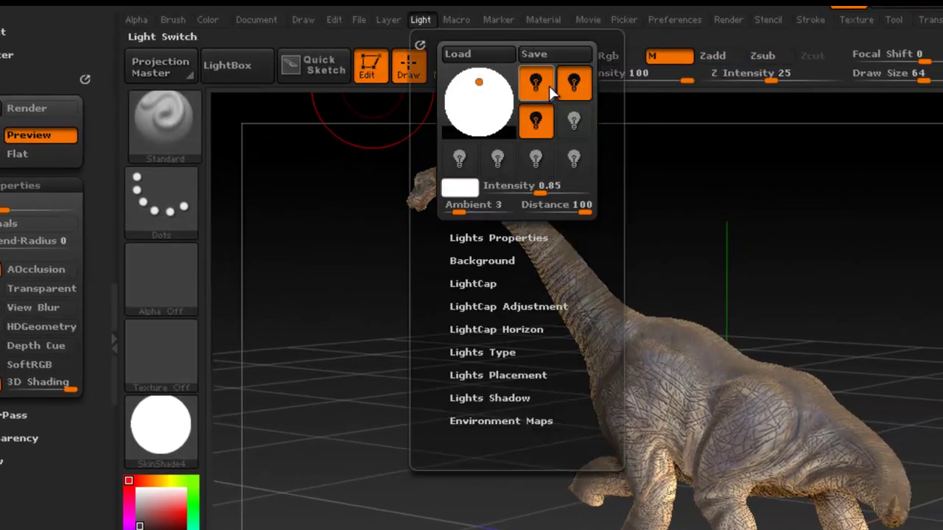
left_click(507, 236)
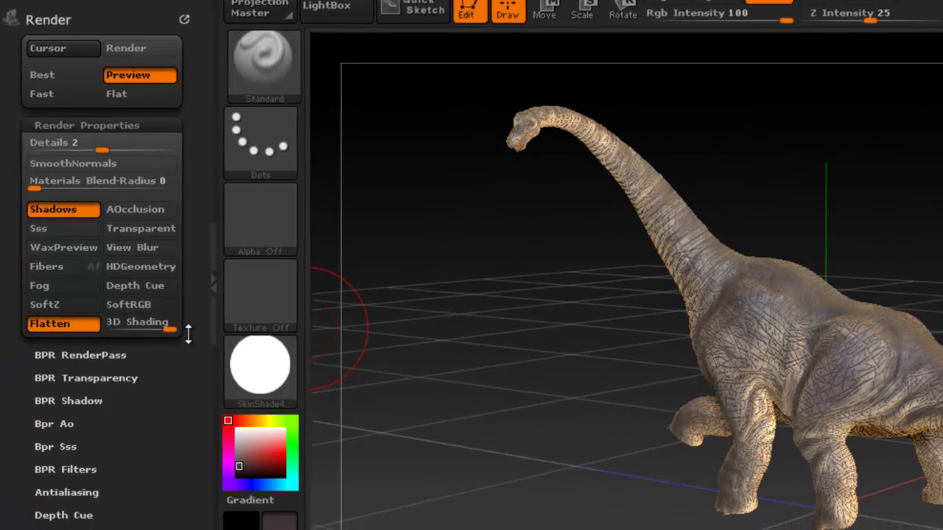
Step: Turn on AOcclusion and Sss in the Render Properties
left_click_drag(189, 334, 198, 287)
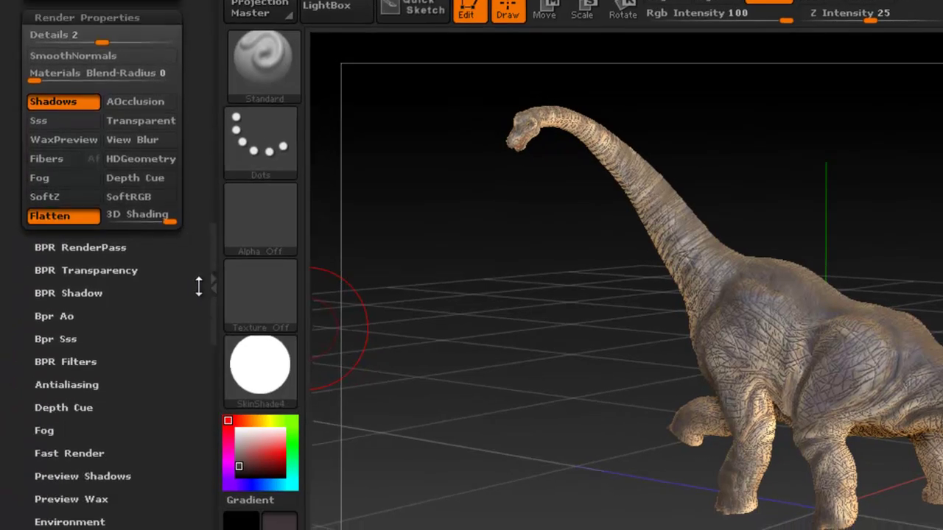
left_click(133, 96)
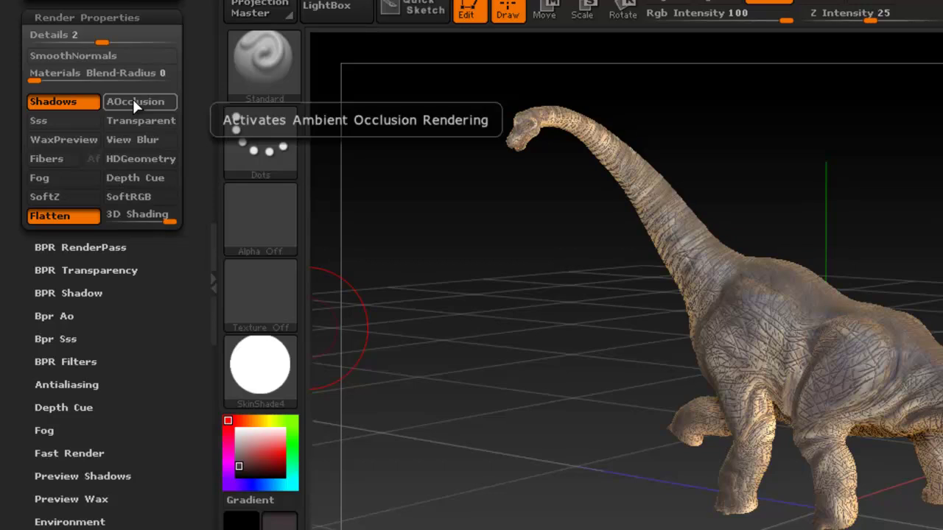
left_click(49, 121)
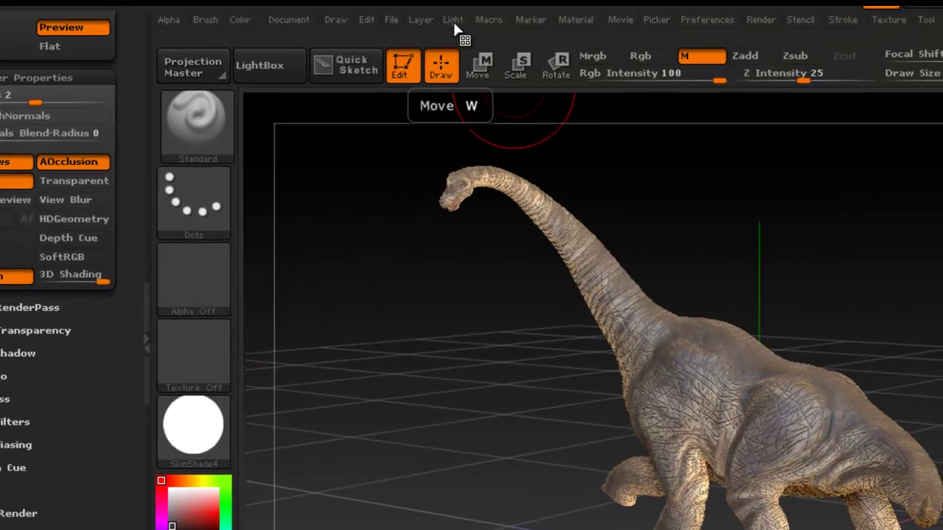
Step: Turn on Sss in the light properties of the first light and the warm third light
left_click(453, 19)
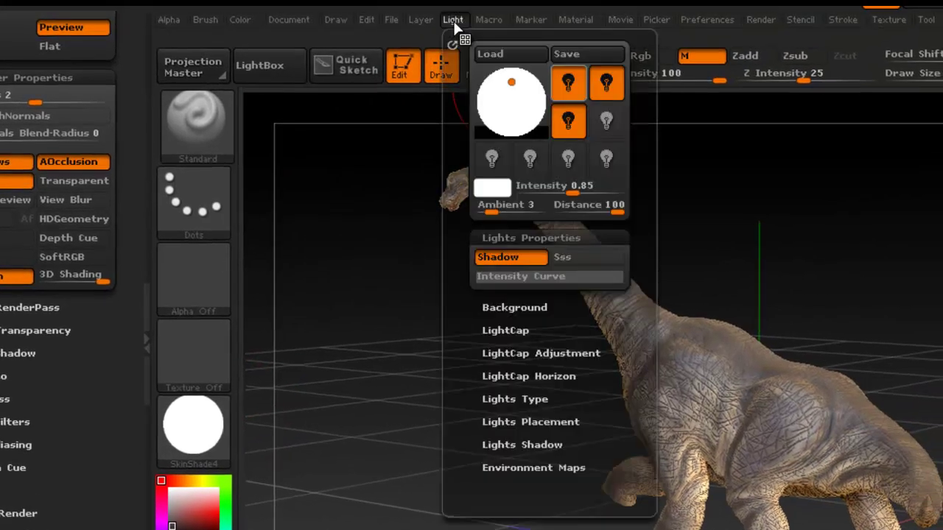
left_click(568, 83)
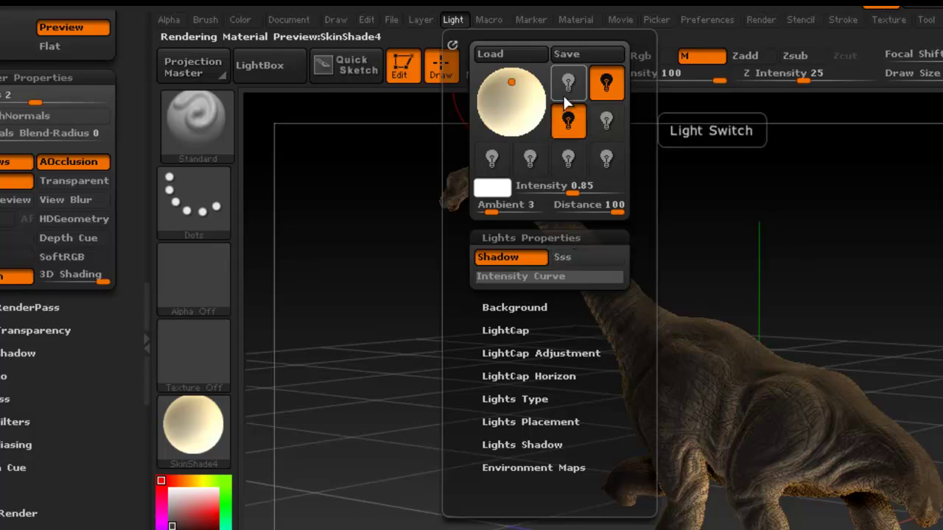
left_click(563, 93)
left_click(567, 257)
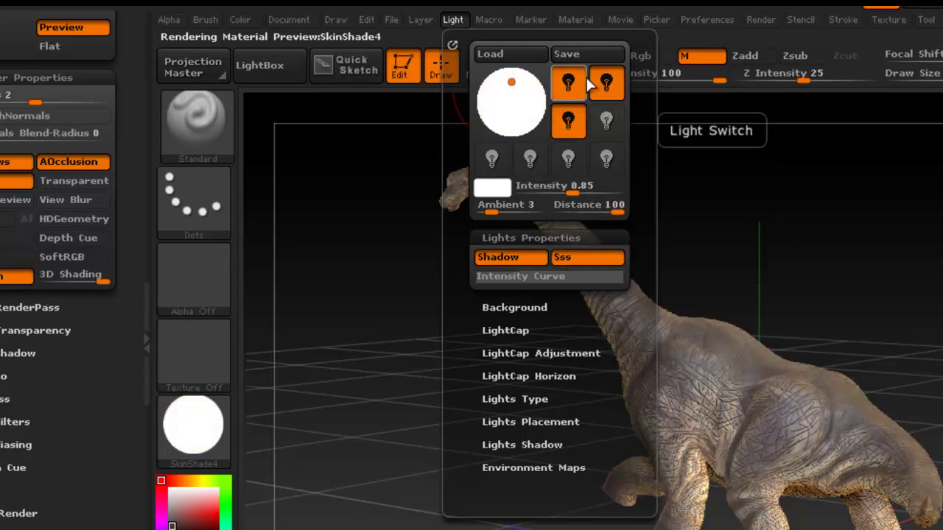
left_click(570, 123)
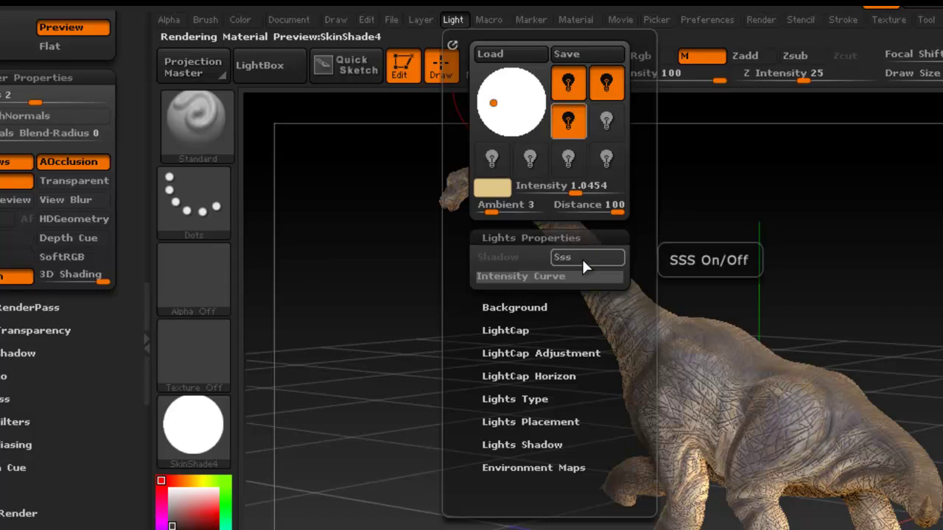
left_click(584, 257)
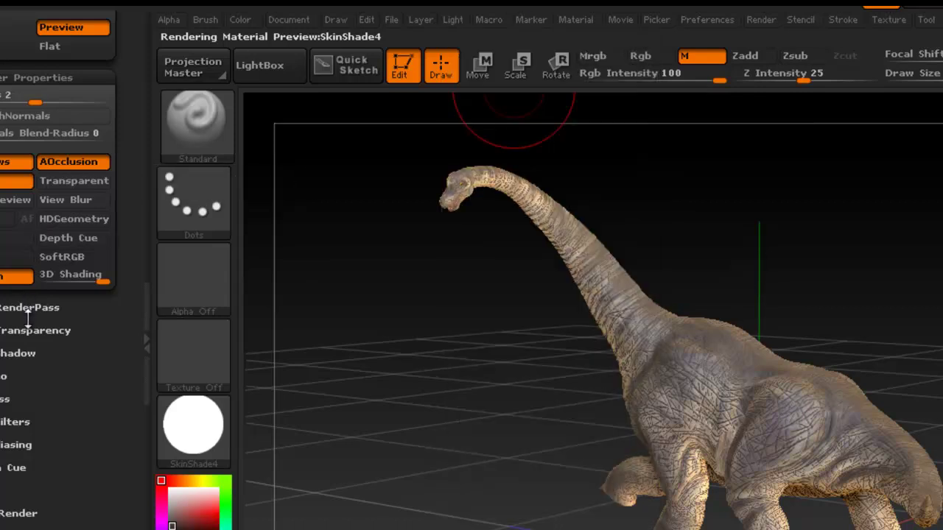
Step: Review the BPR RenderPass section of the Render palette and collapse it again
left_click(40, 307)
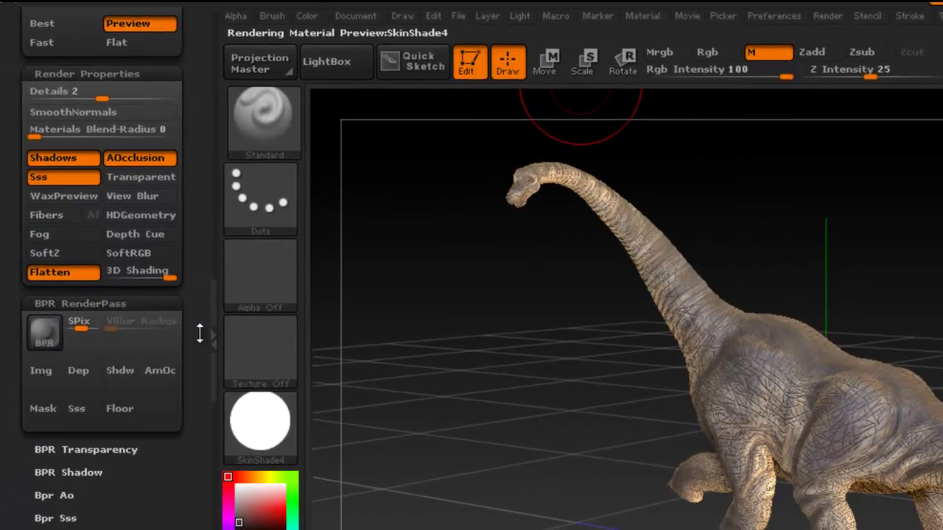
left_click_drag(199, 333, 198, 257)
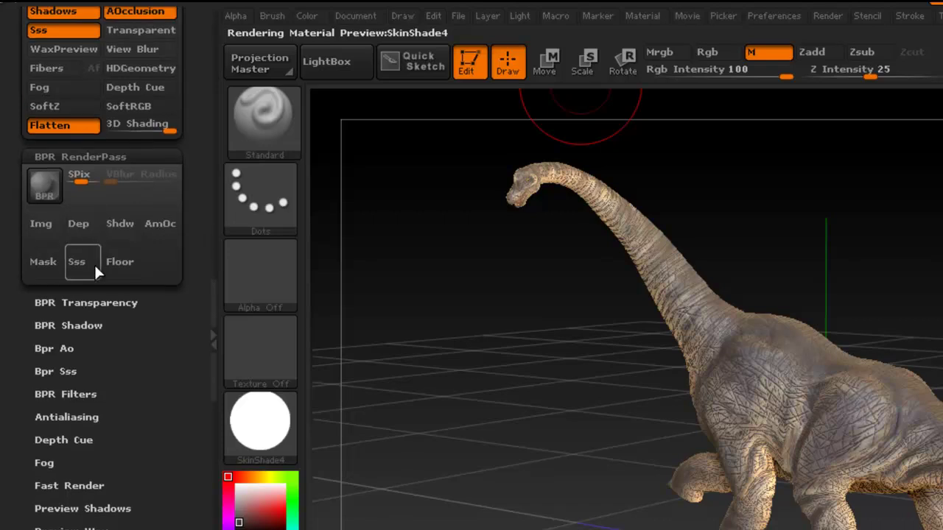
left_click(65, 156)
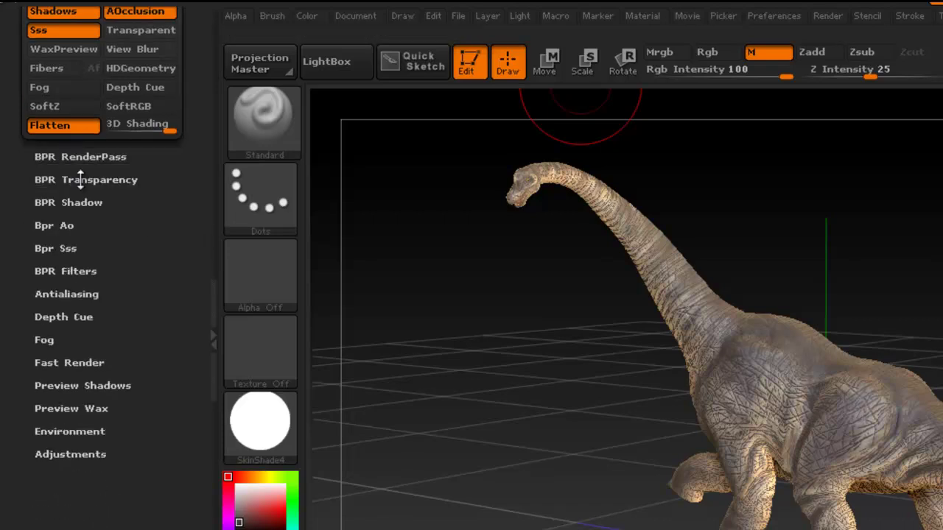
Step: Set the BPR Shadow Angle to 2.61 and Rays to 25, and collapse the section
left_click(67, 202)
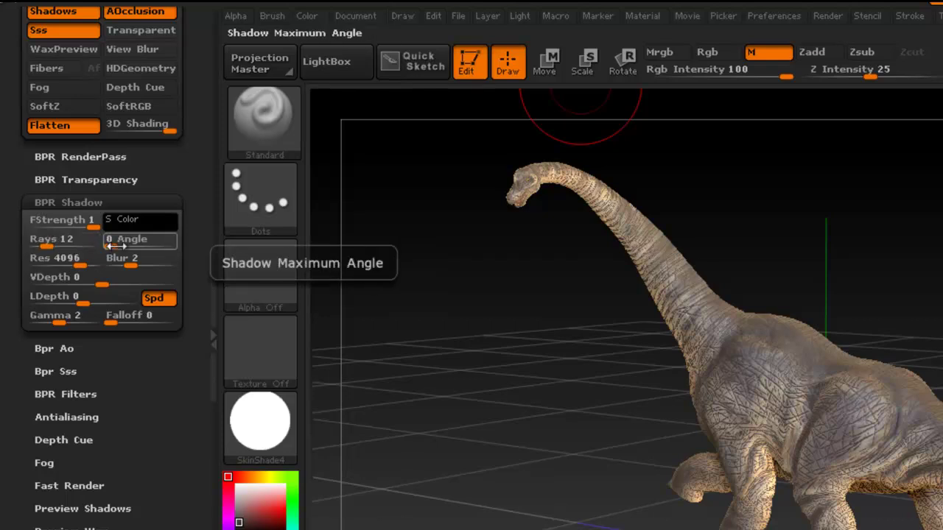
left_click_drag(117, 246, 119, 246)
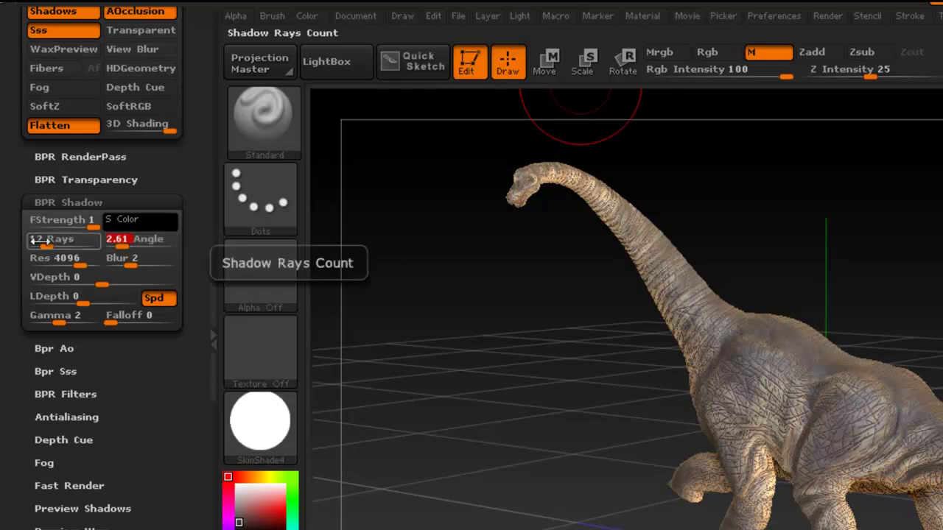
left_click_drag(37, 243, 41, 243)
left_click(46, 243)
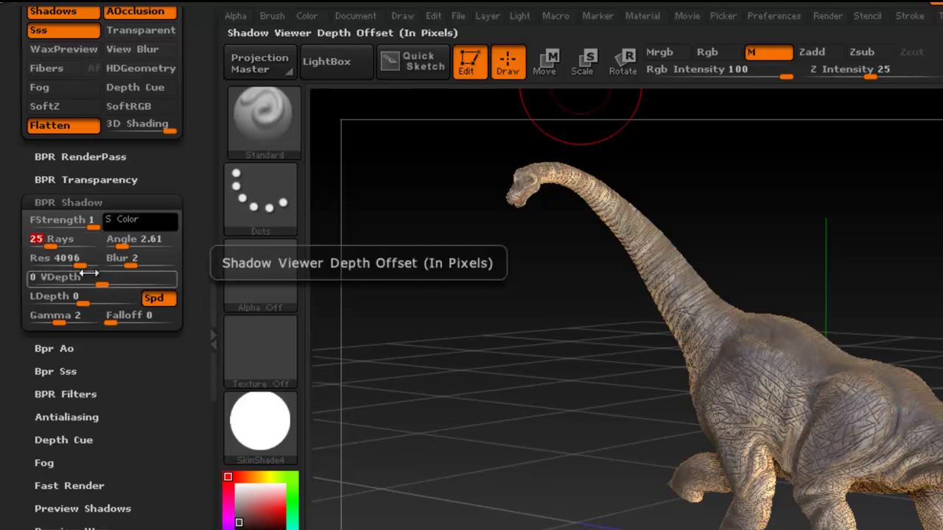
left_click(62, 203)
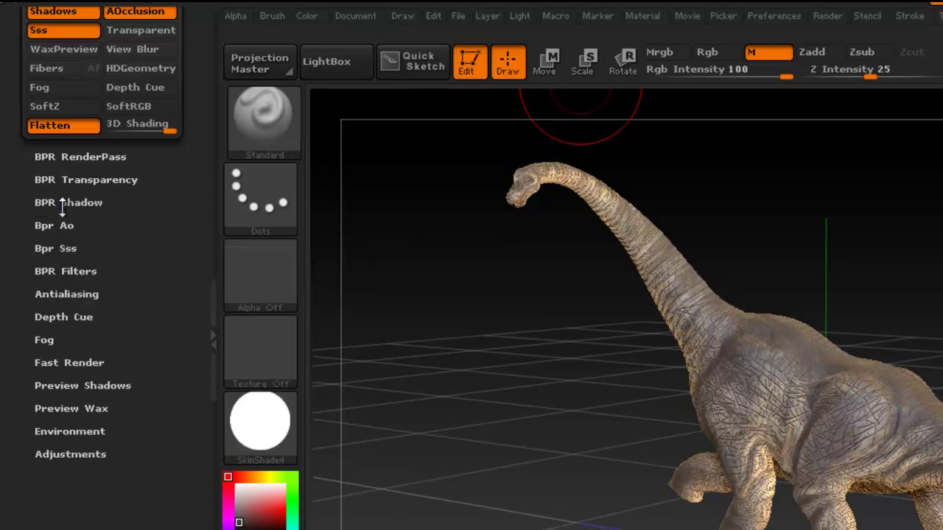
Step: Review the Bpr Ao, Bpr Sss and Environment render settings, and collapse the Render palette
left_click(63, 225)
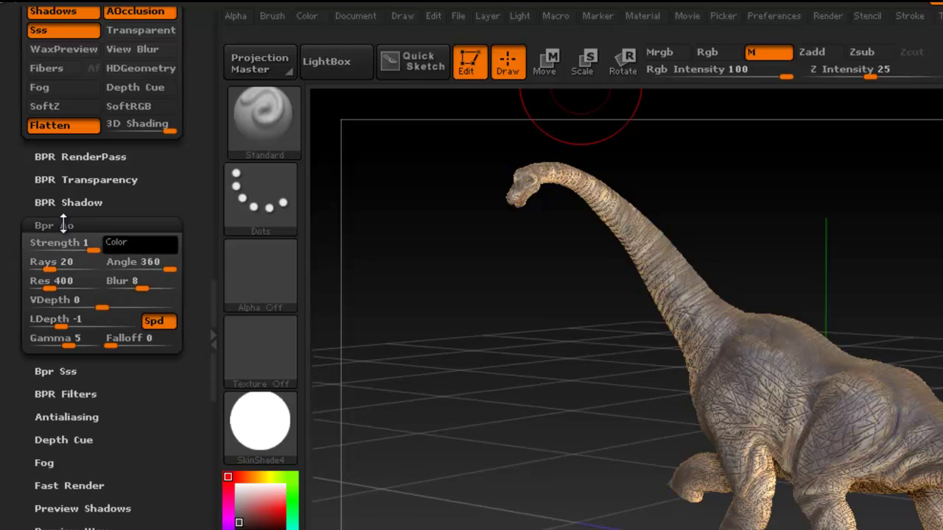
left_click(63, 225)
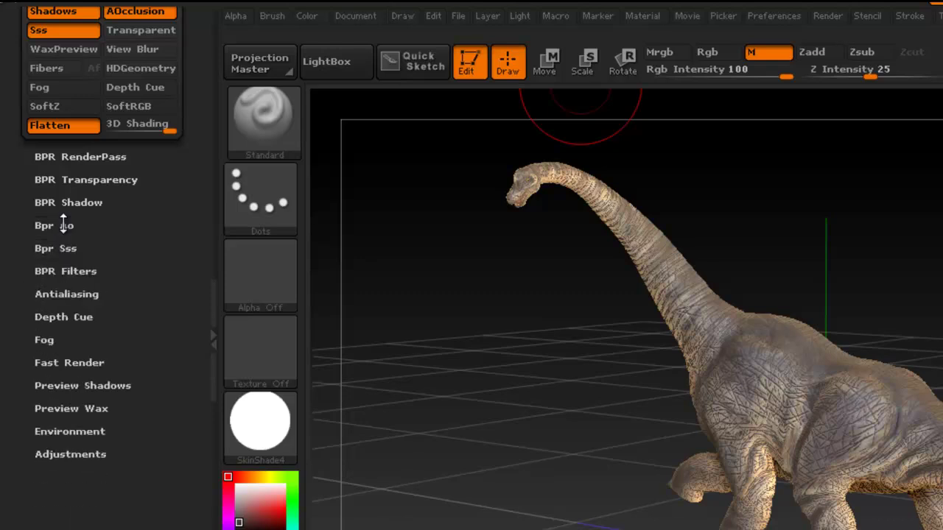
left_click(62, 250)
left_click(64, 250)
scroll(185, 249, "down", 2)
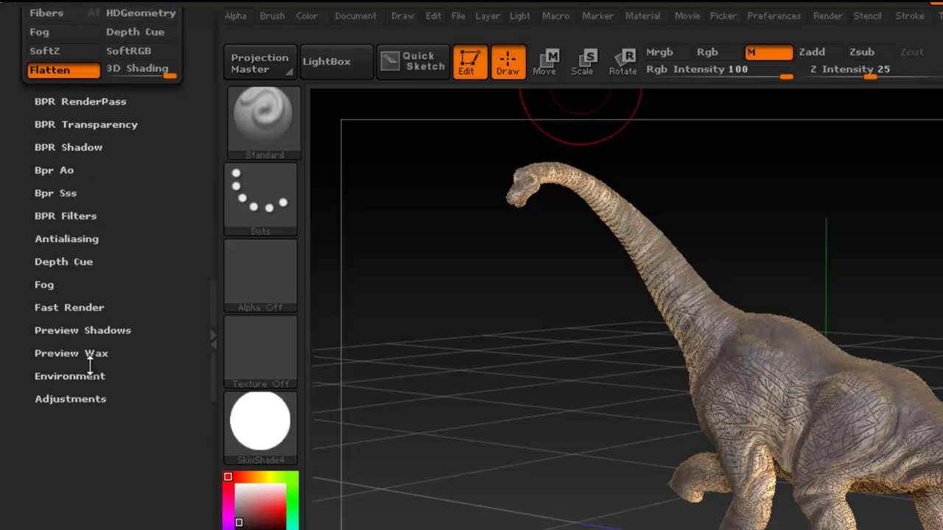
left_click(68, 375)
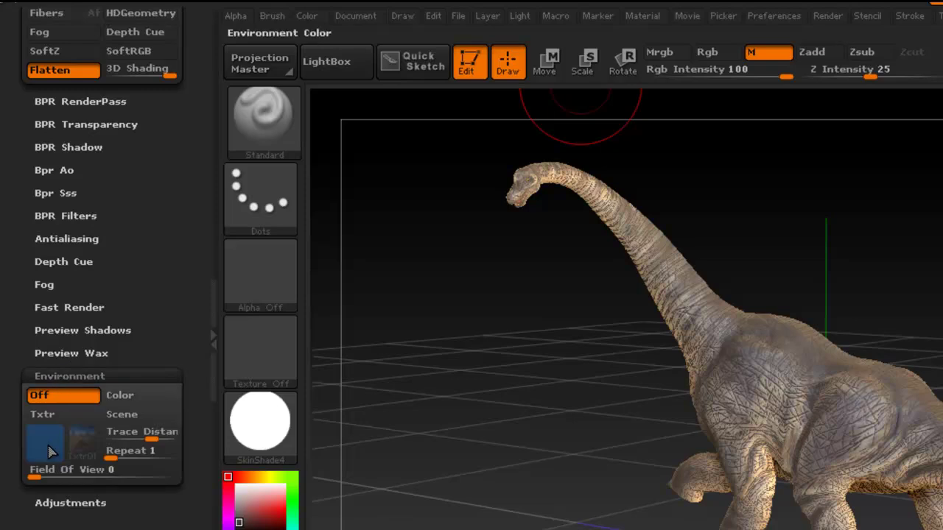
left_click(66, 376)
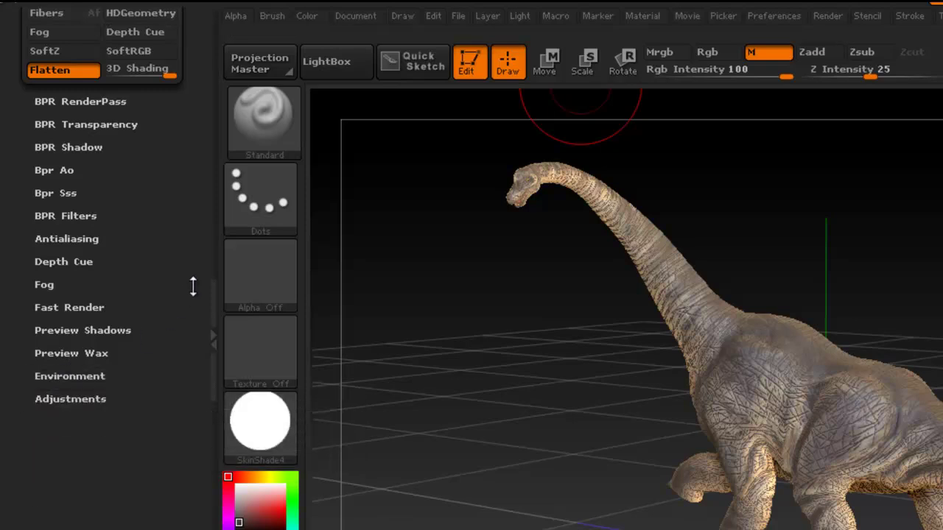
scroll(193, 286, "up", 10)
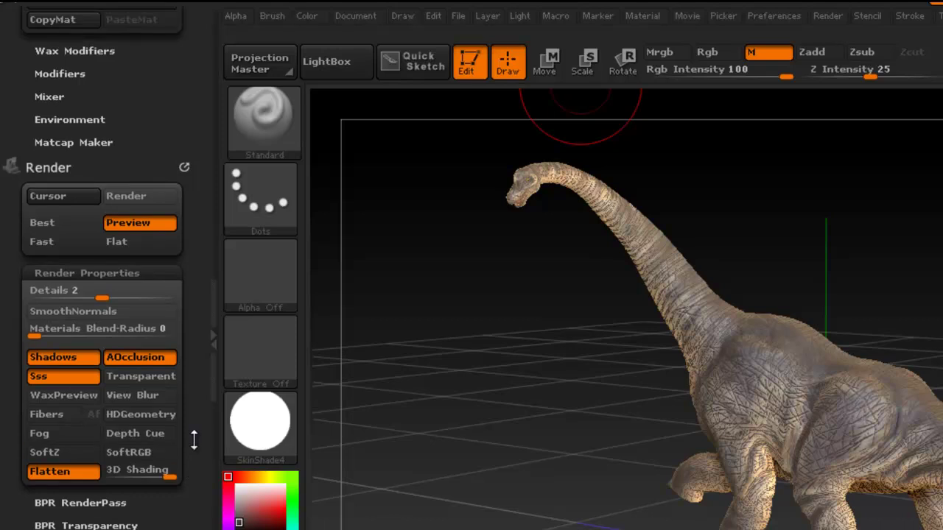
mouse_move(194, 440)
left_mouse_down()
mouse_move(196, 426)
mouse_move(196, 436)
left_mouse_up()
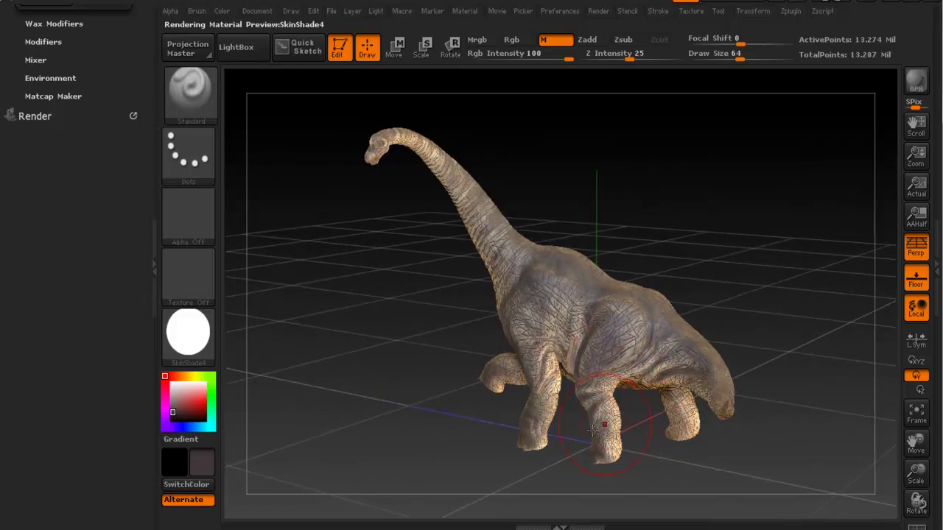
Step: Rotate and position the whole dinosaur inside the document frame for rendering, keeping the Floor grid on
right_click_drag(665, 374, 633, 363, "alt")
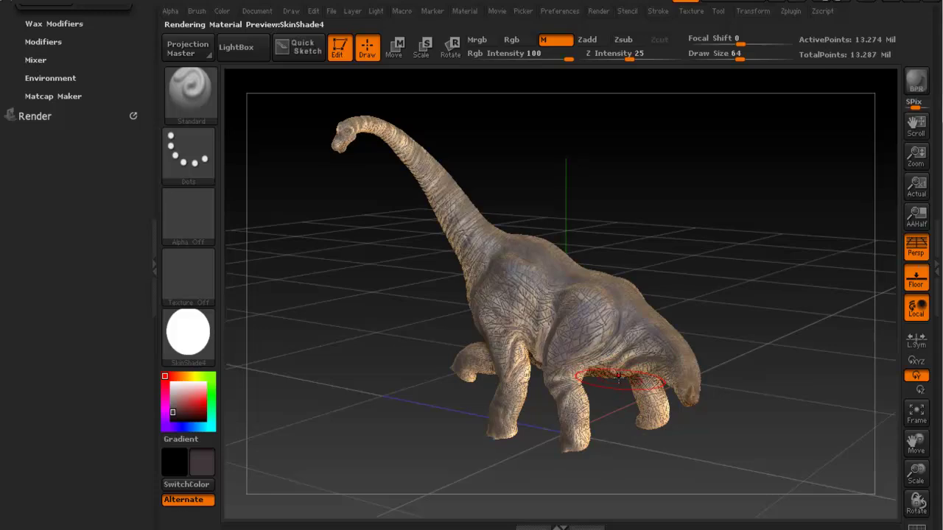
left_click(915, 278)
left_click(916, 279)
mouse_move(684, 286)
left_mouse_down()
mouse_move(686, 296)
mouse_move(701, 279)
left_mouse_up()
right_click_drag(701, 277, 723, 289)
left_click_drag(722, 289, 691, 293)
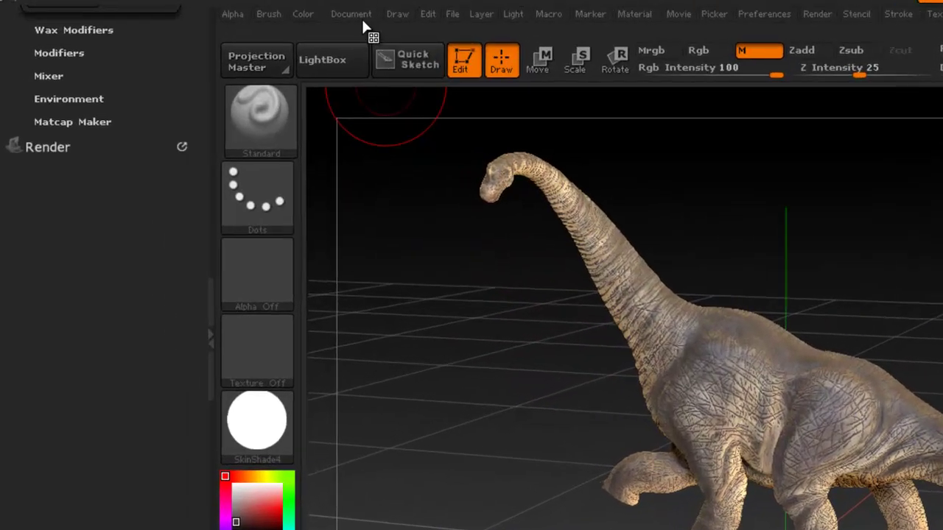
left_click(257, 11)
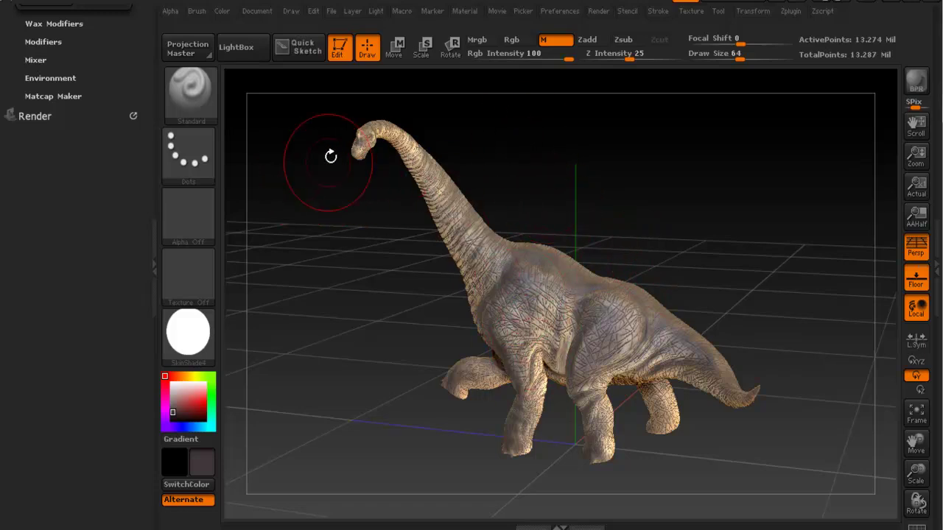
left_click(259, 12)
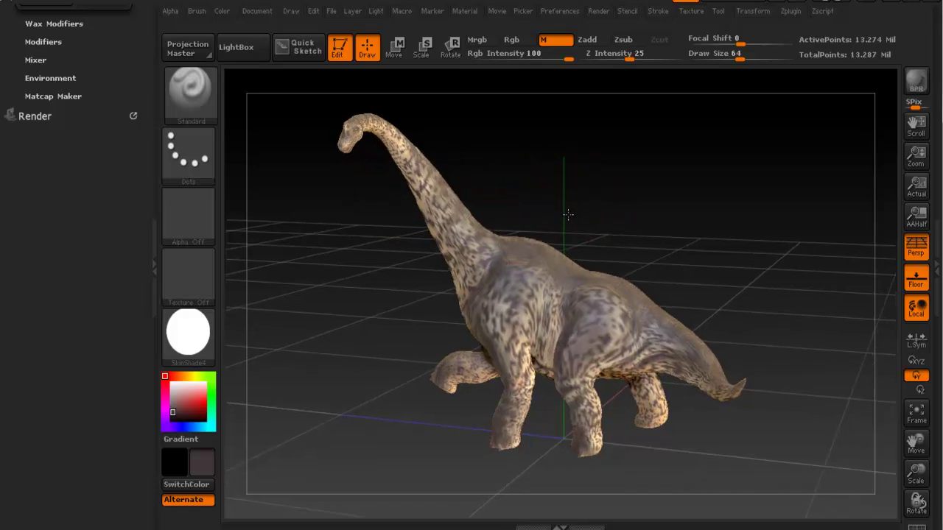
left_click_drag(600, 221, 610, 244)
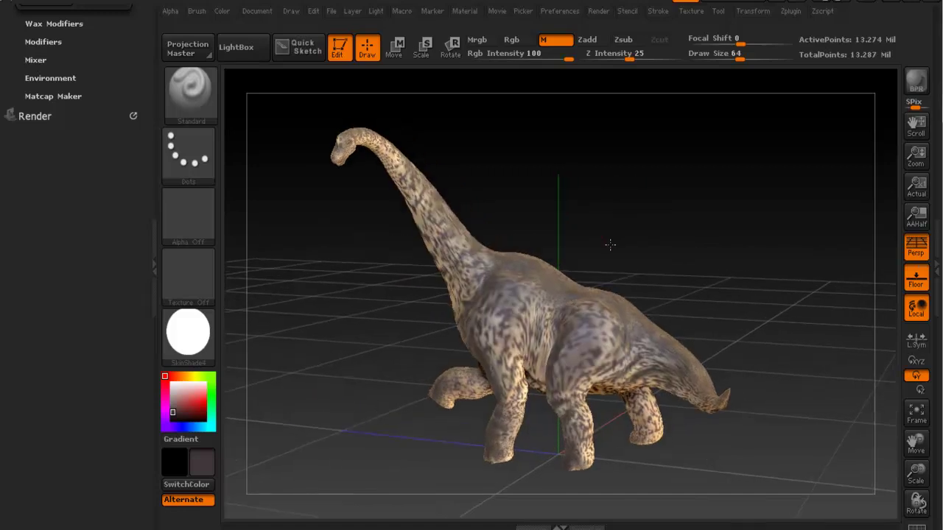
Step: Run a BPR render of the dinosaur and export the document as an image
left_click(917, 81)
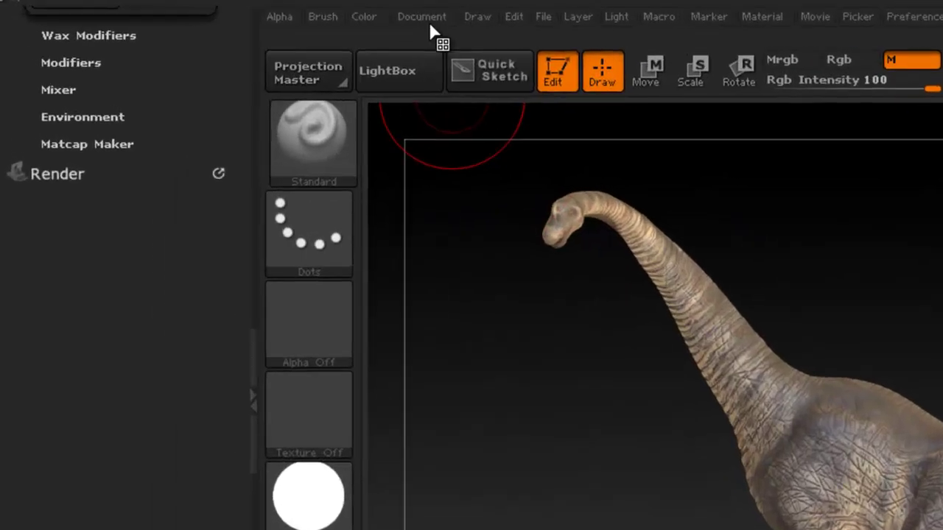
left_click(260, 13)
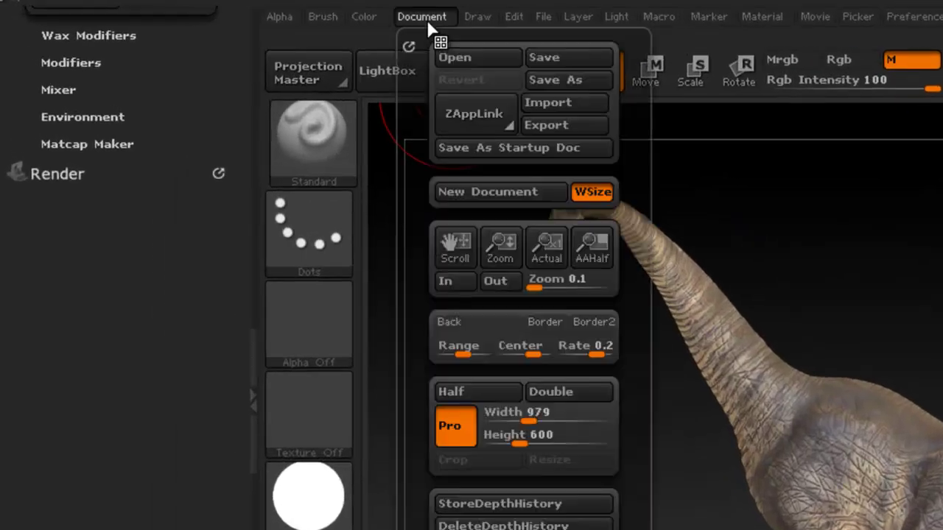
left_click(572, 124)
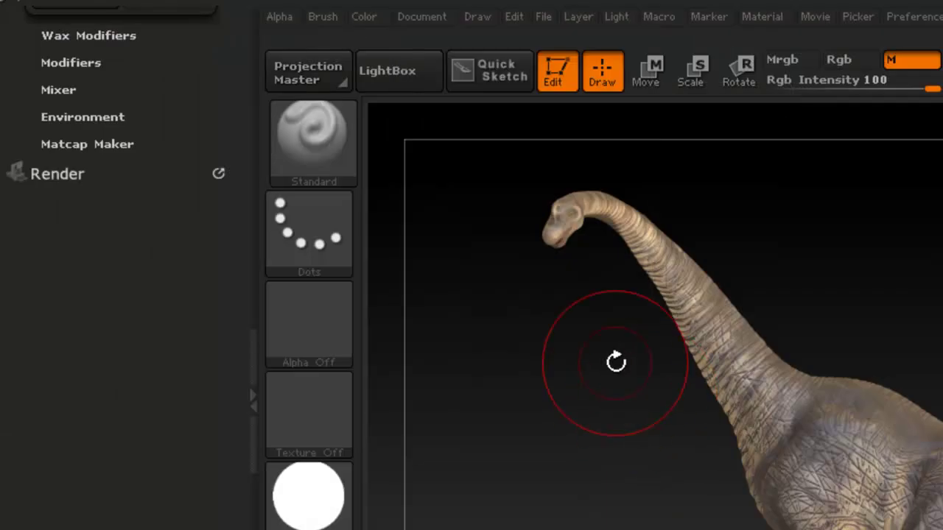
Step: Examine the Depth, Shadow, AO, Mask and SSS maps produced by the BPR render
left_click(60, 173)
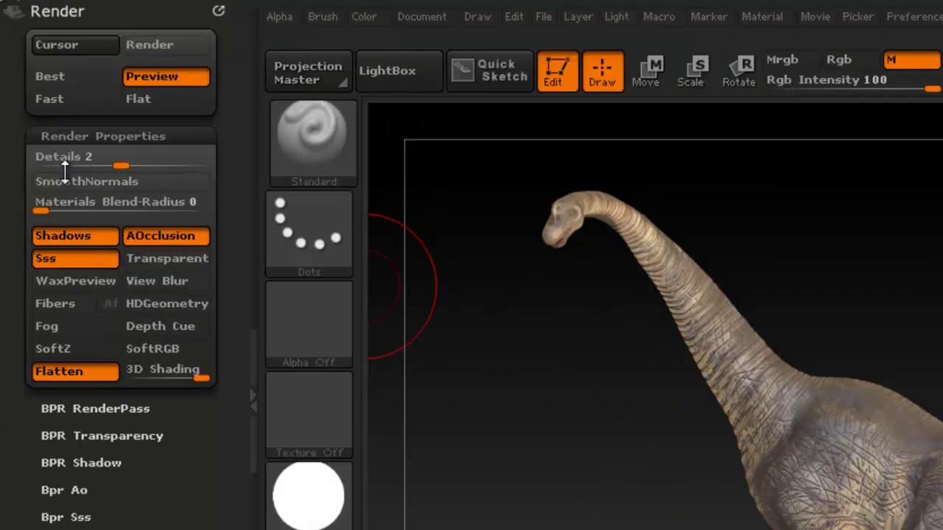
left_click_drag(244, 165, 242, 95)
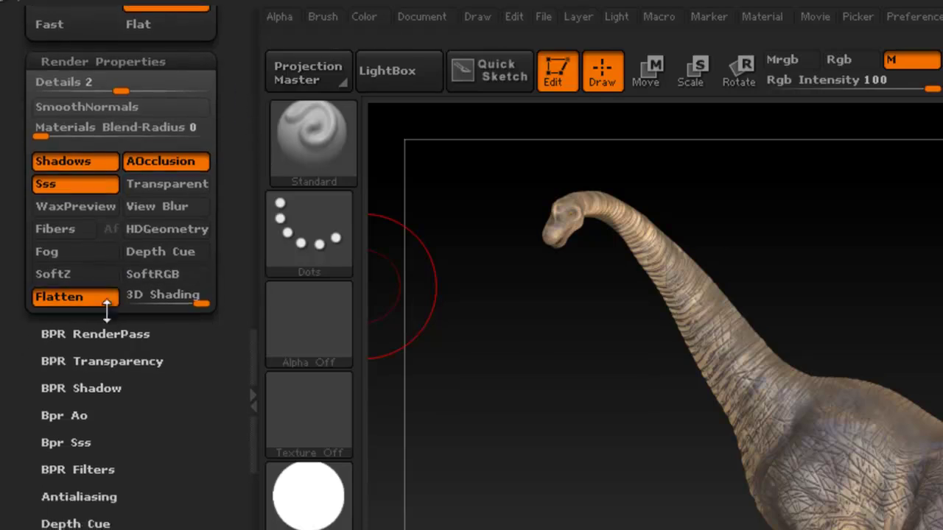
left_click(114, 333)
left_click_drag(233, 352, 231, 270)
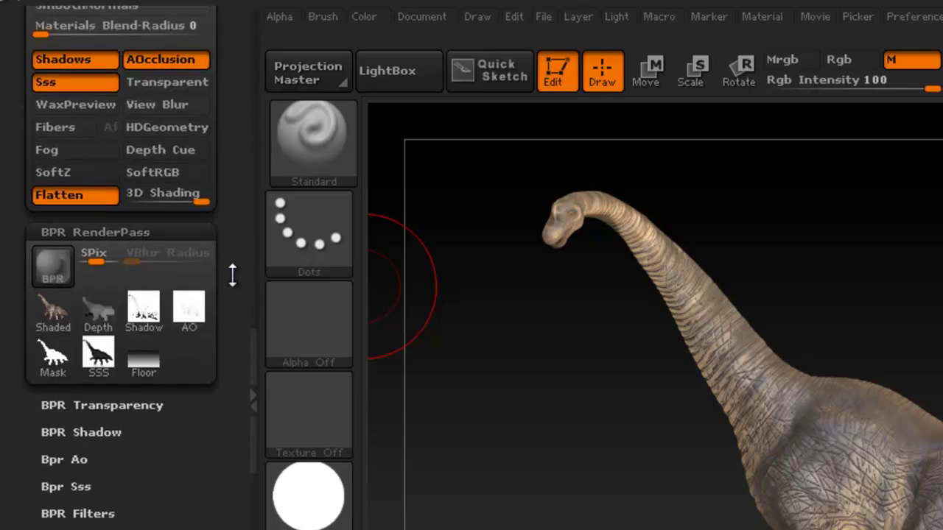
mouse_move(114, 308)
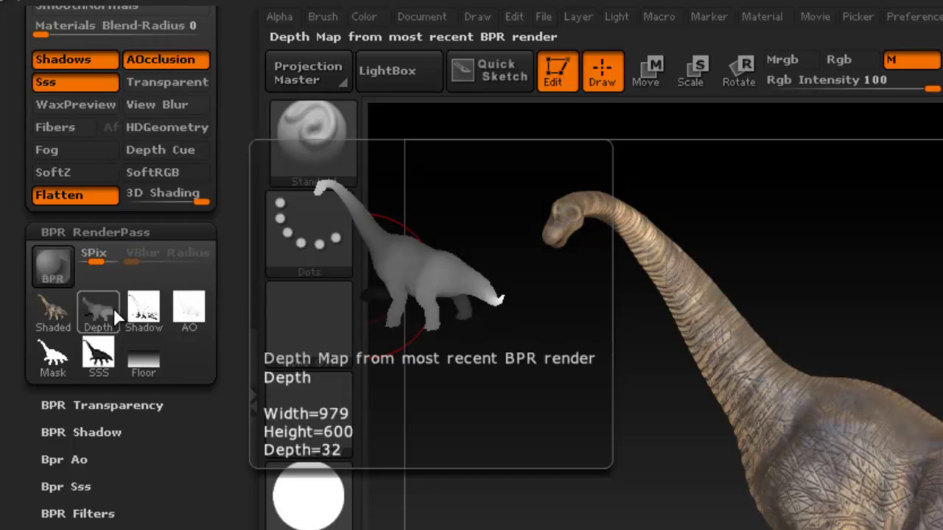
mouse_move(153, 313)
mouse_move(186, 308)
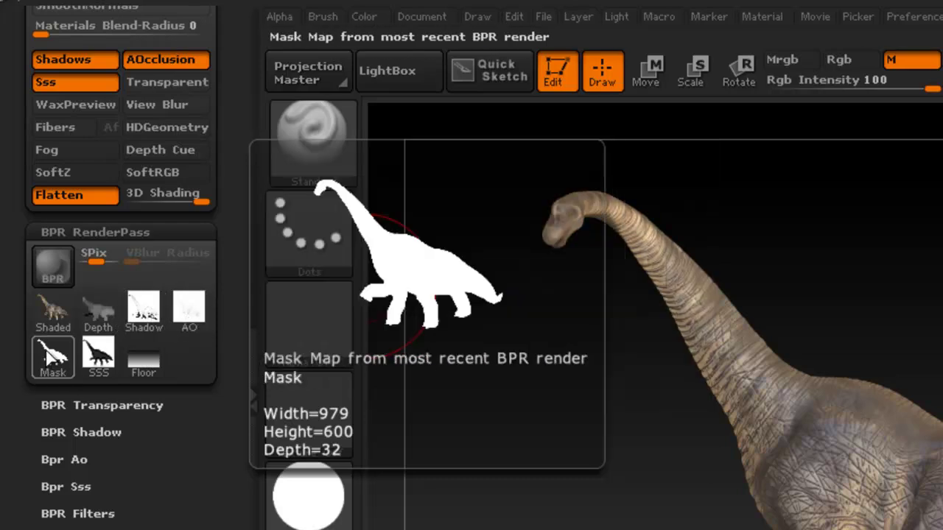
mouse_move(103, 359)
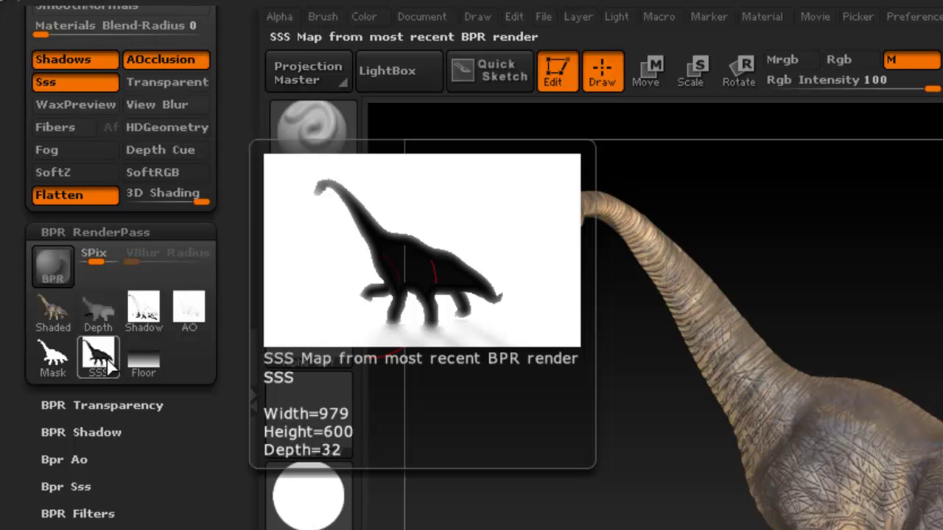
mouse_move(50, 358)
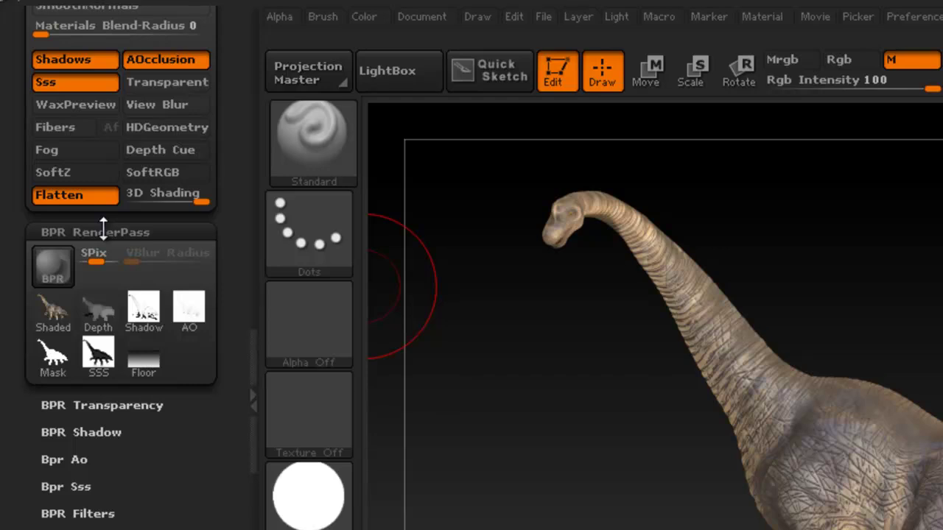
Step: Collapse the BPR RenderPass section and hide the side tray holding the Render palette
left_click(103, 232)
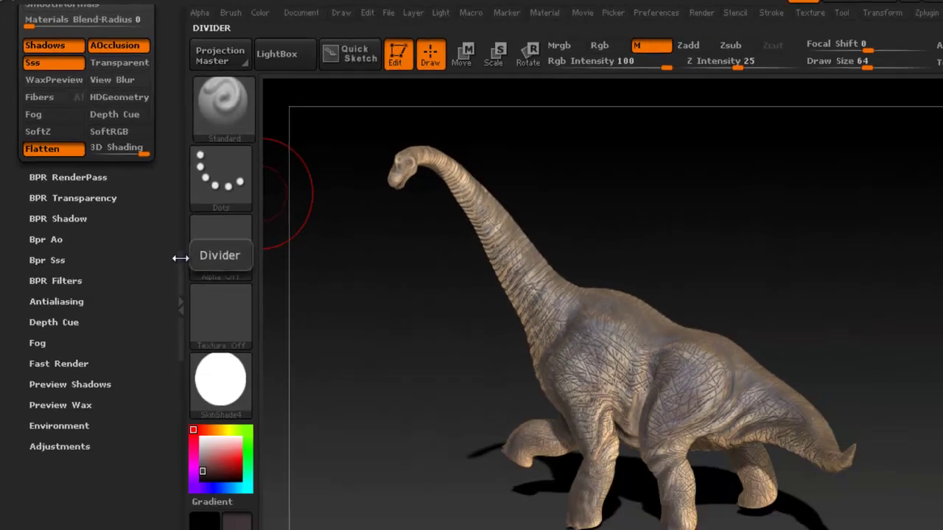
left_click(180, 257)
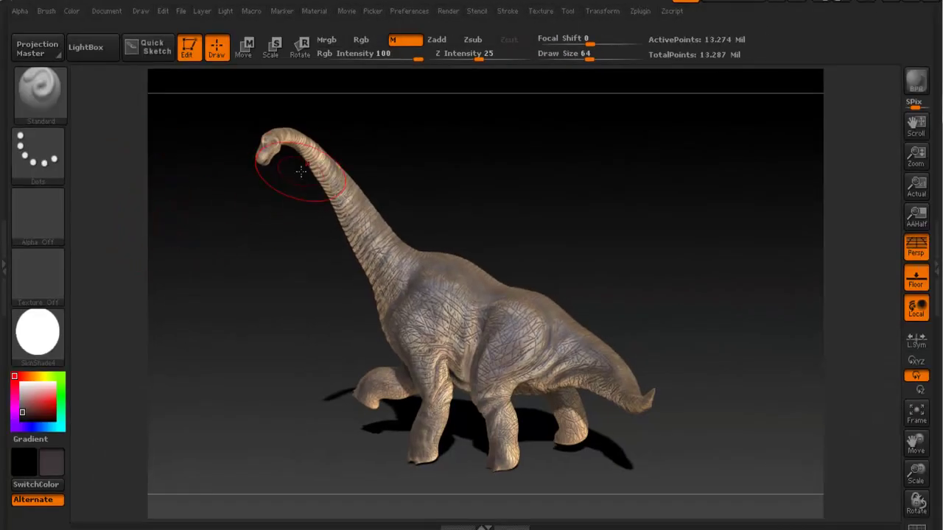